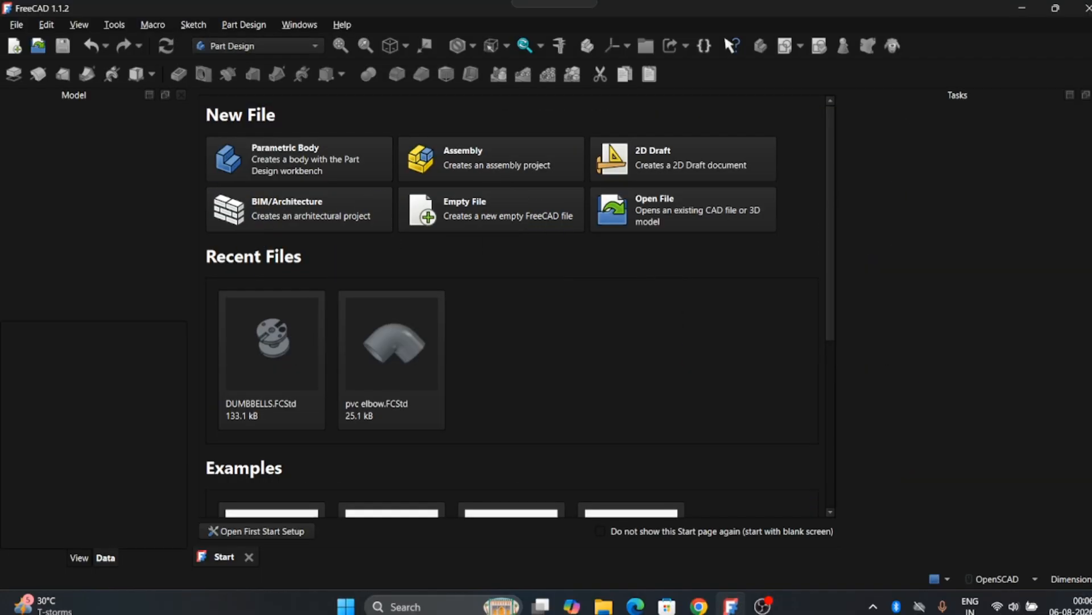
Create a new document with a body and an XY-plane sketch holding a 75 mm circle at the origin
{"action": "left_click", "coordinate": [492, 209]}
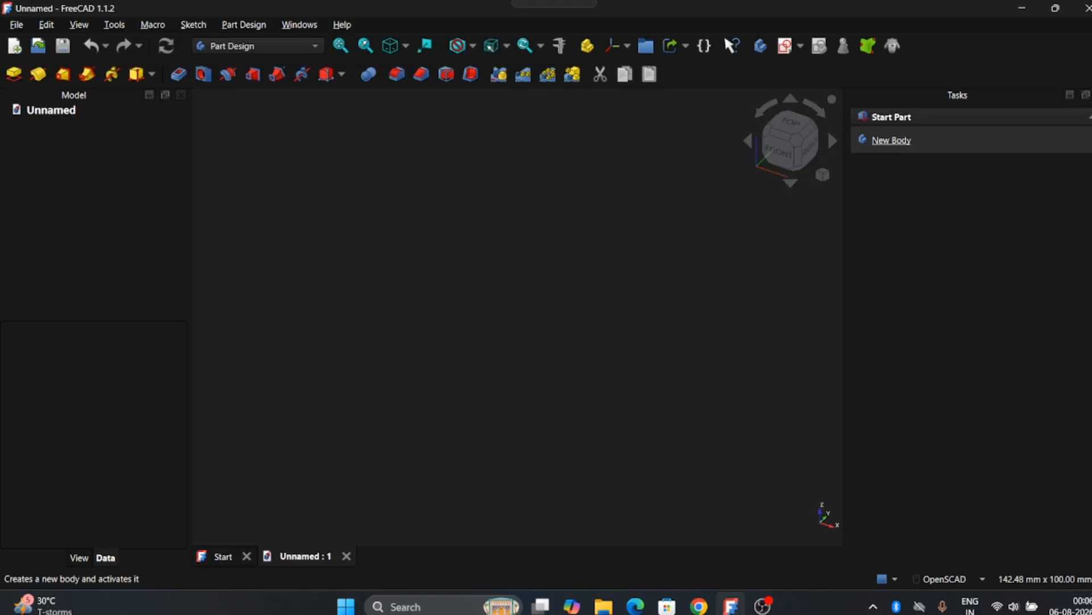
{"action": "left_click", "coordinate": [892, 140]}
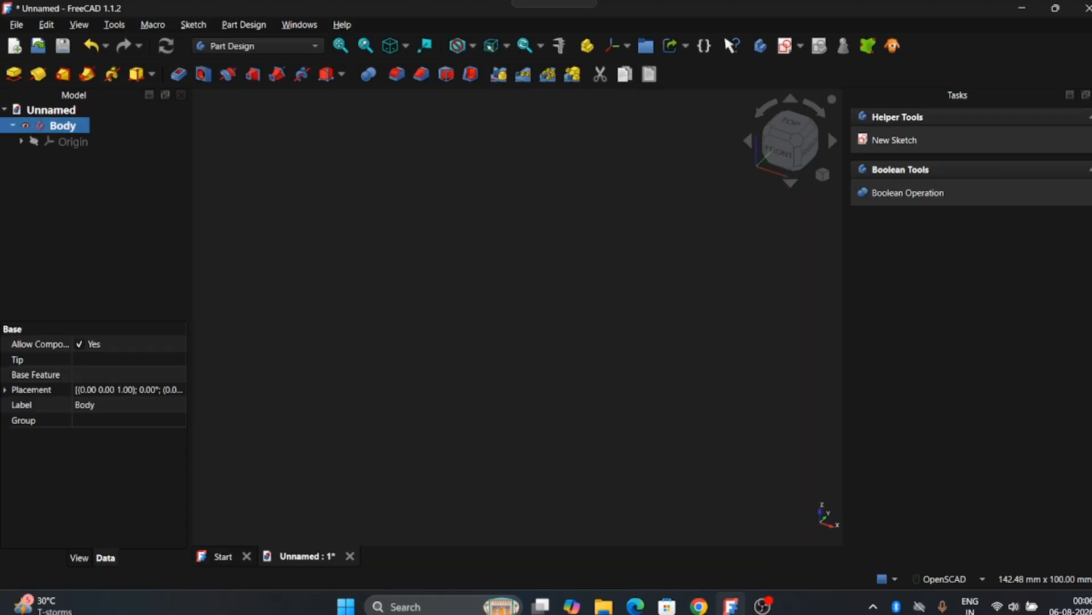
{"action": "left_click", "coordinate": [899, 140]}
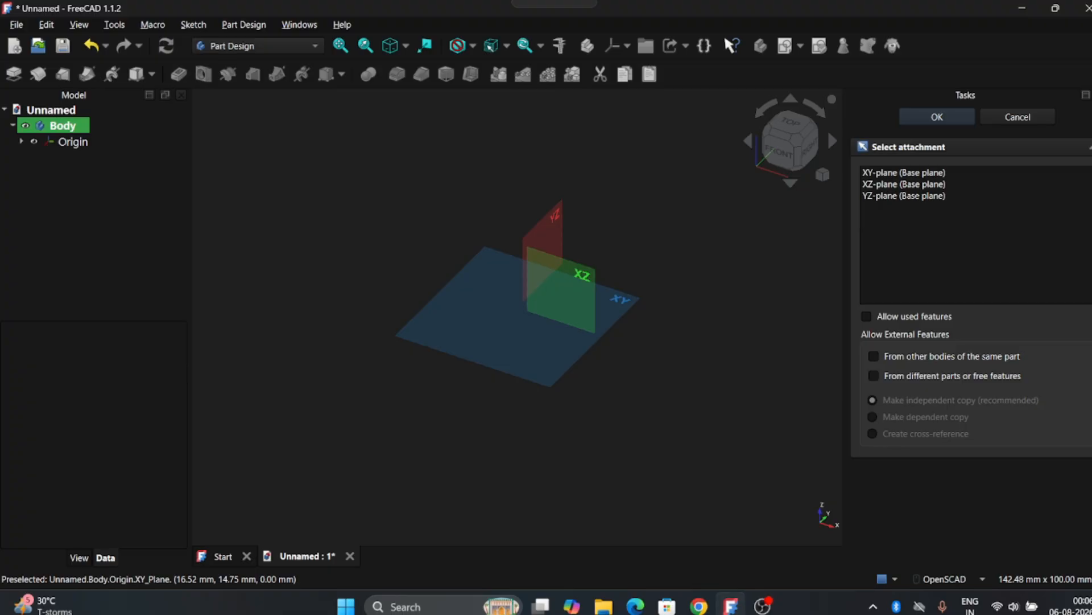
{"action": "left_click", "coordinate": [569, 296]}
{"action": "left_click", "coordinate": [121, 74]}
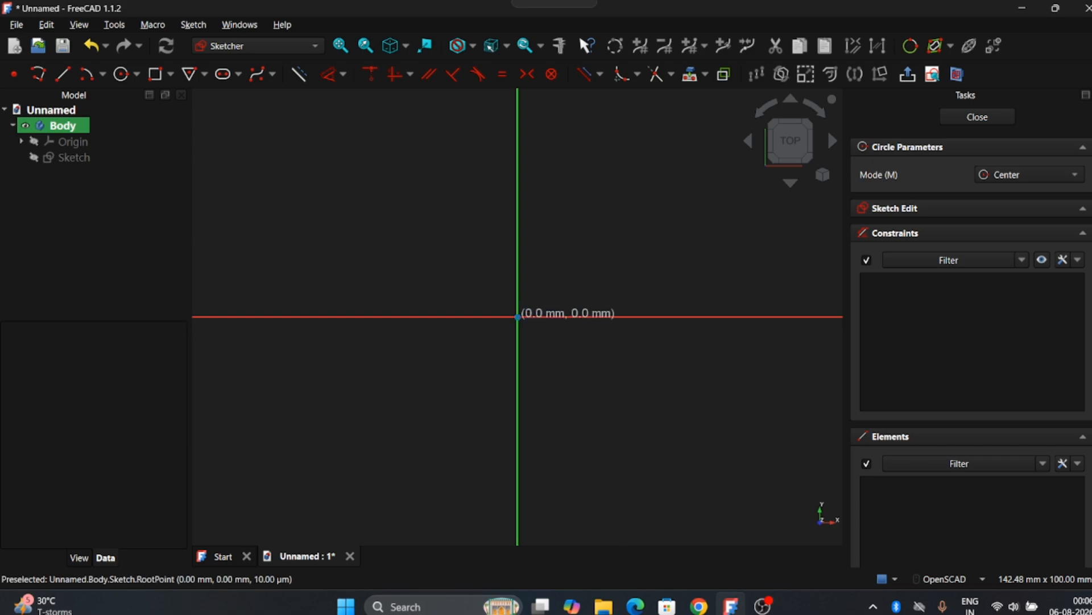
{"action": "left_click", "coordinate": [518, 317]}
{"action": "type", "text": "75"}
{"action": "key", "text": "Return"}
{"action": "left_click", "coordinate": [977, 117]}
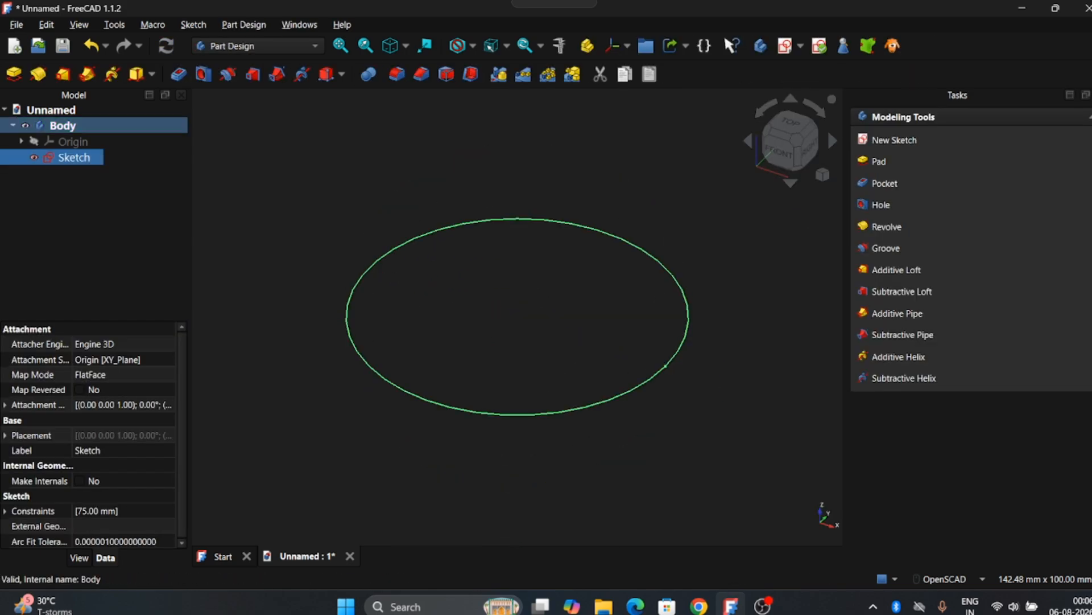
Pad the circle into a cylinder, changing the pad length from 150 mm to 75 mm
{"action": "left_click", "coordinate": [13, 74]}
{"action": "type", "text": "150"}
{"action": "key", "text": "Return"}
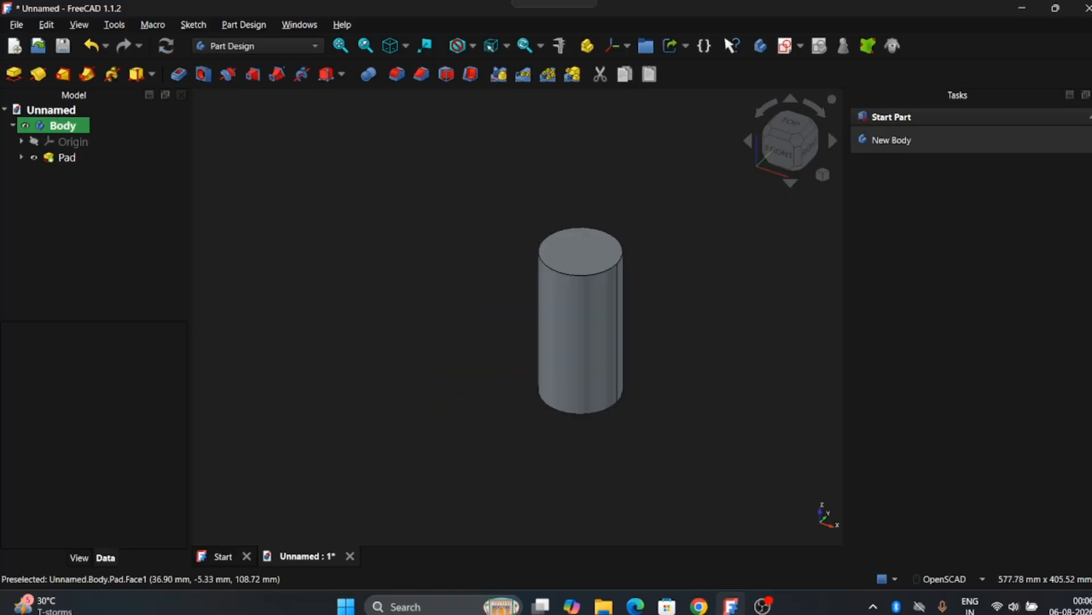
{"action": "left_click_drag", "start_coordinate": [1031, 226], "coordinate": [986, 226]}
{"action": "type", "text": "75"}
{"action": "left_click", "coordinate": [937, 117]}
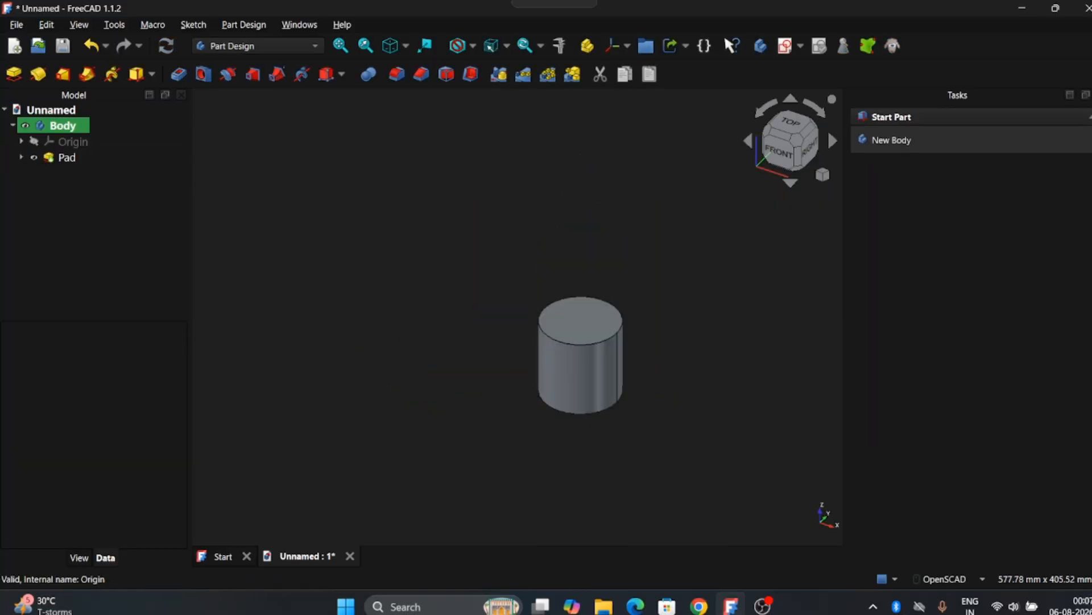
Orbit and pan the view to face the cylinder straight on, with the body selected
{"action": "scroll", "coordinate": [592, 382], "scroll_direction": "up", "scroll_amount": 2}
{"action": "left_click_drag", "start_coordinate": [588, 390], "coordinate": [639, 298]}
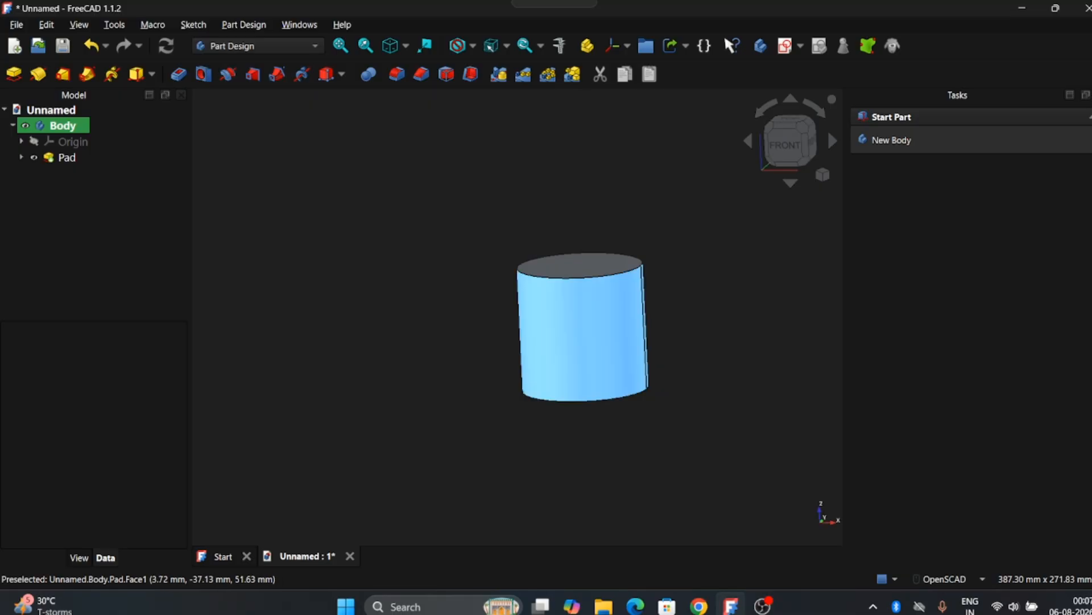
{"action": "right_click_drag", "start_coordinate": [599, 314], "coordinate": [495, 294]}
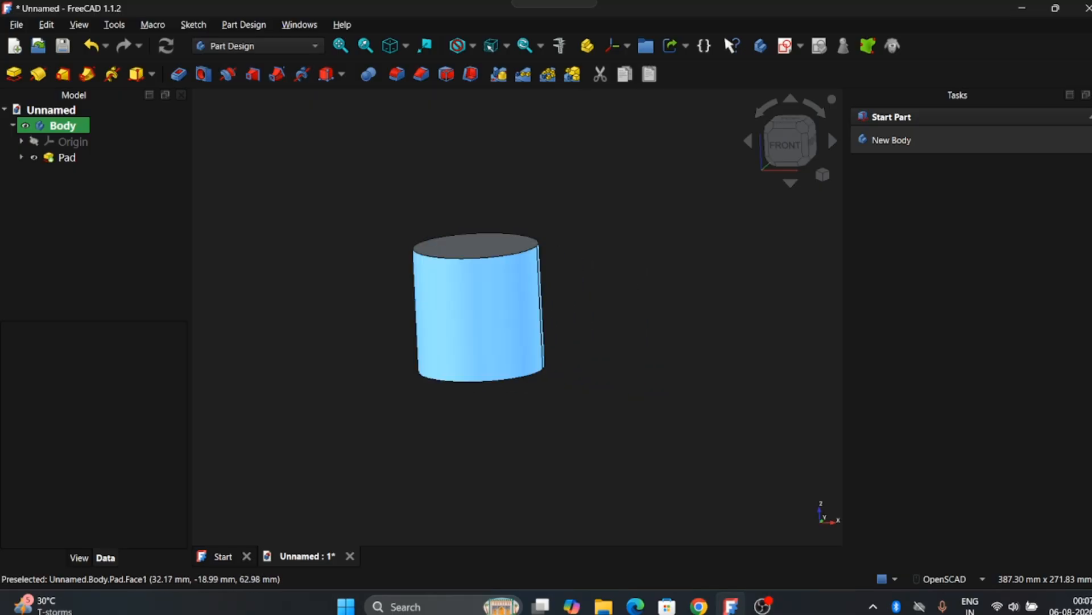
{"action": "left_click_drag", "start_coordinate": [517, 317], "coordinate": [537, 311]}
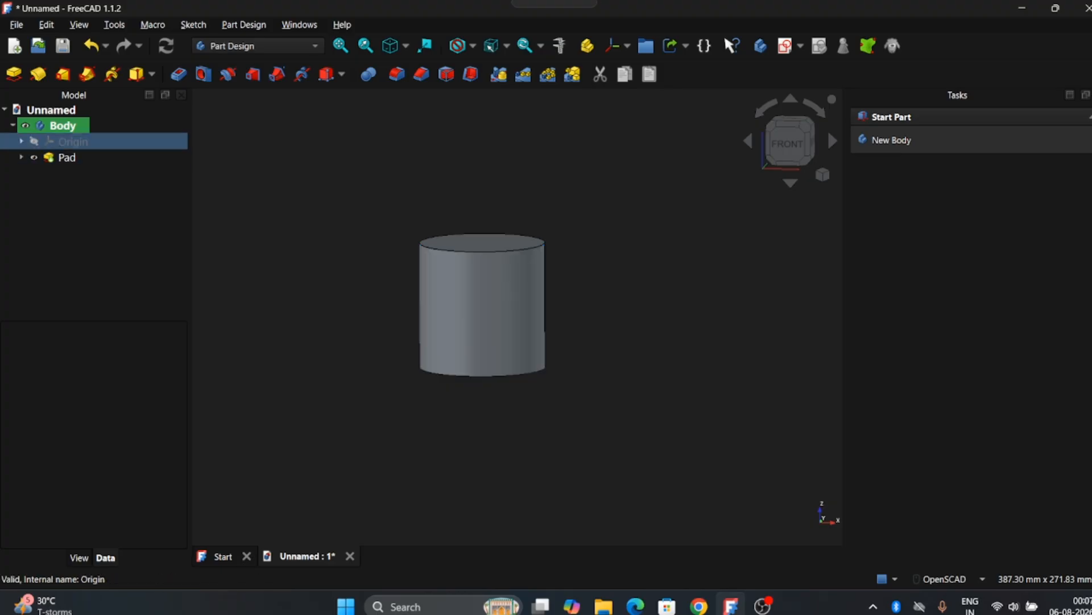
{"action": "left_click", "coordinate": [62, 126]}
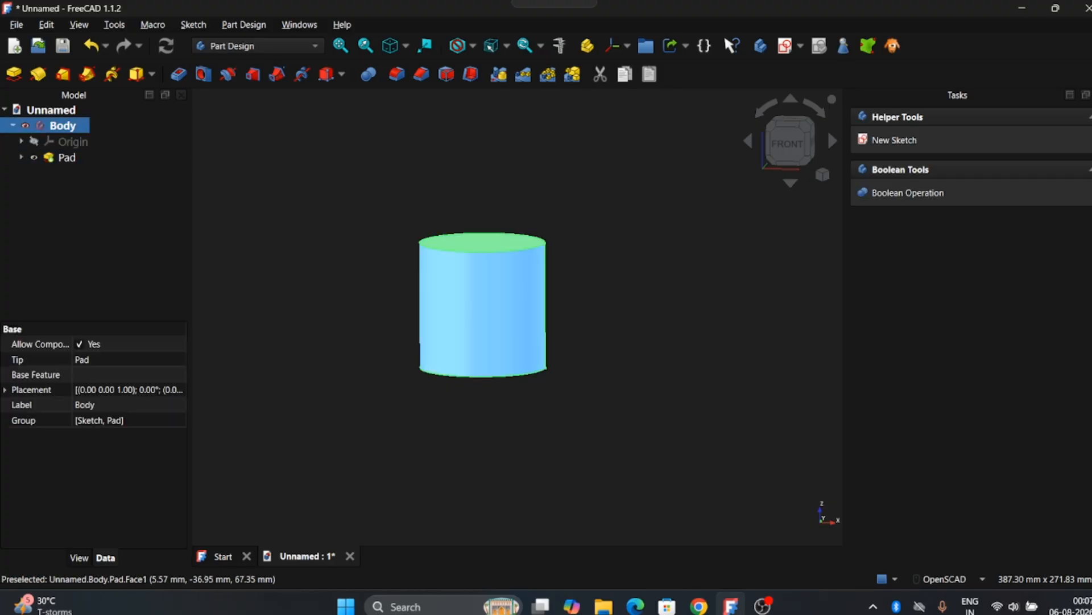
{"action": "left_click_drag", "start_coordinate": [517, 315], "coordinate": [520, 288]}
Start a new sketch on the XZ plane with the section view toggled on
{"action": "left_click", "coordinate": [893, 140]}
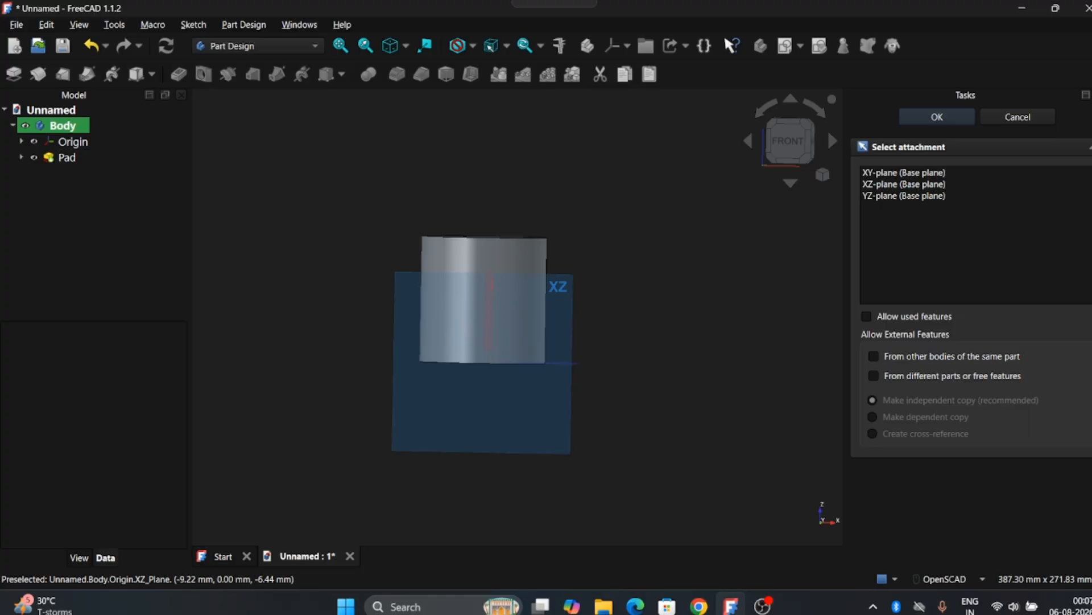
{"action": "left_click", "coordinate": [467, 374]}
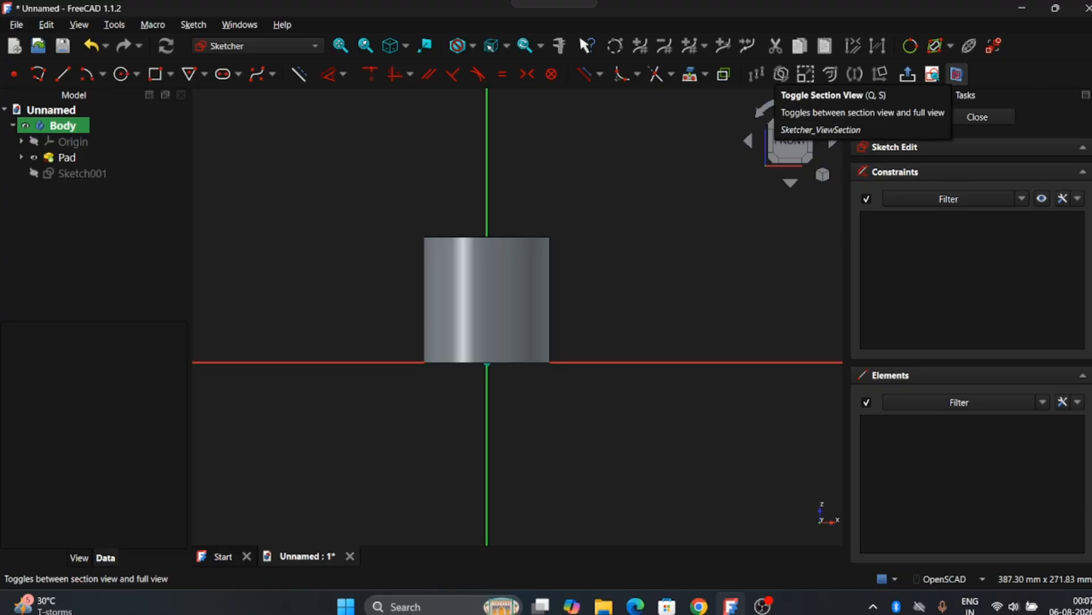
{"action": "left_click", "coordinate": [956, 73]}
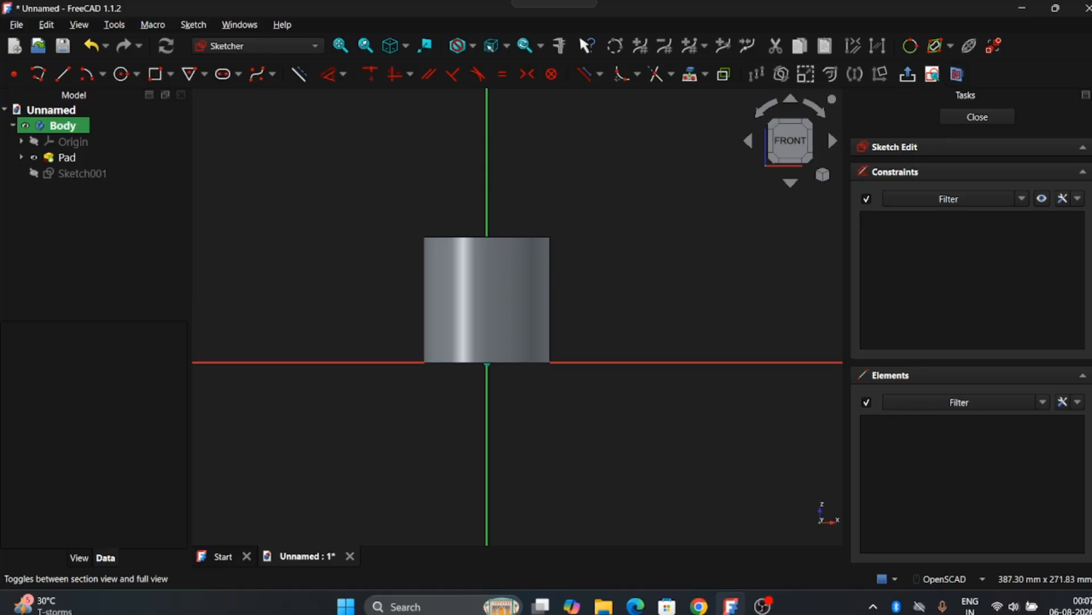
{"action": "scroll", "coordinate": [529, 302], "scroll_direction": "up", "scroll_amount": 1}
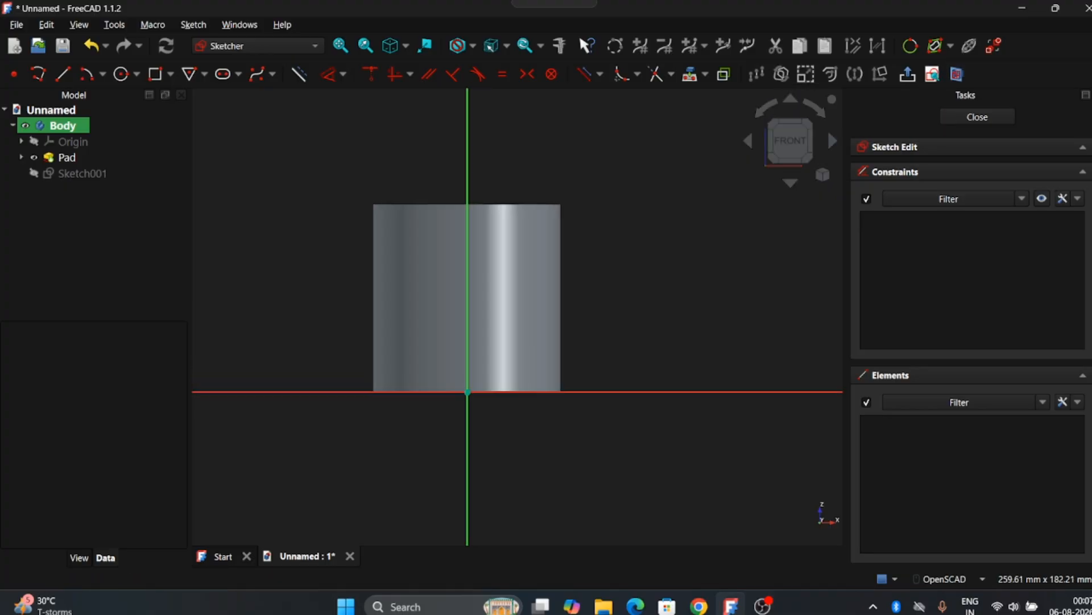
Draw a closed five-line polyline profile across the cylinder's right edge and close the sketch
{"action": "key", "text": "g"}
{"action": "key", "text": "m"}
{"action": "left_click", "coordinate": [573, 215]}
{"action": "left_click", "coordinate": [492, 248]}
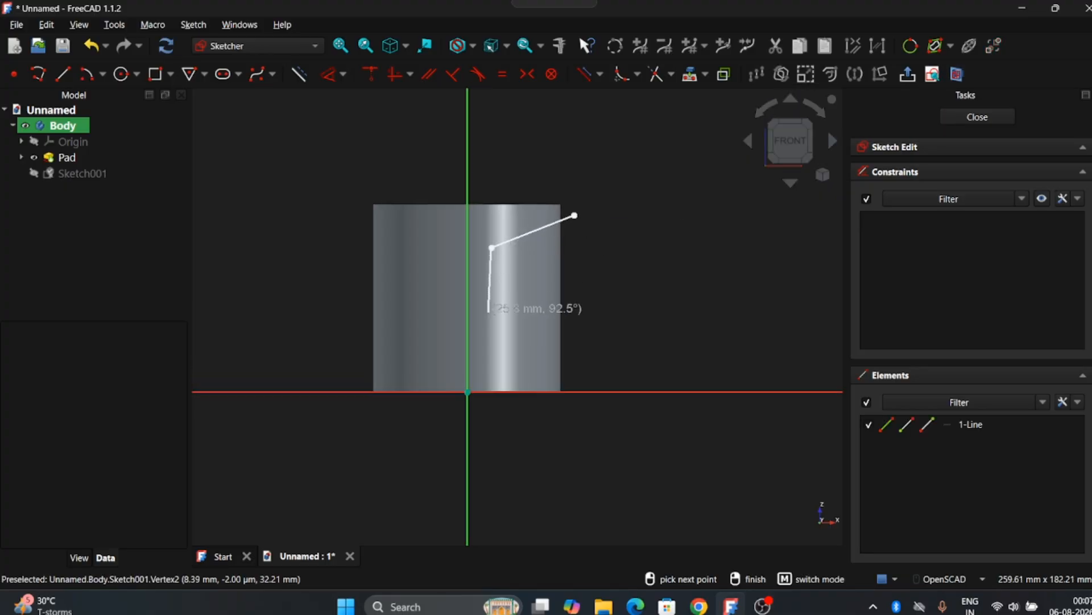
{"action": "left_click", "coordinate": [492, 353]}
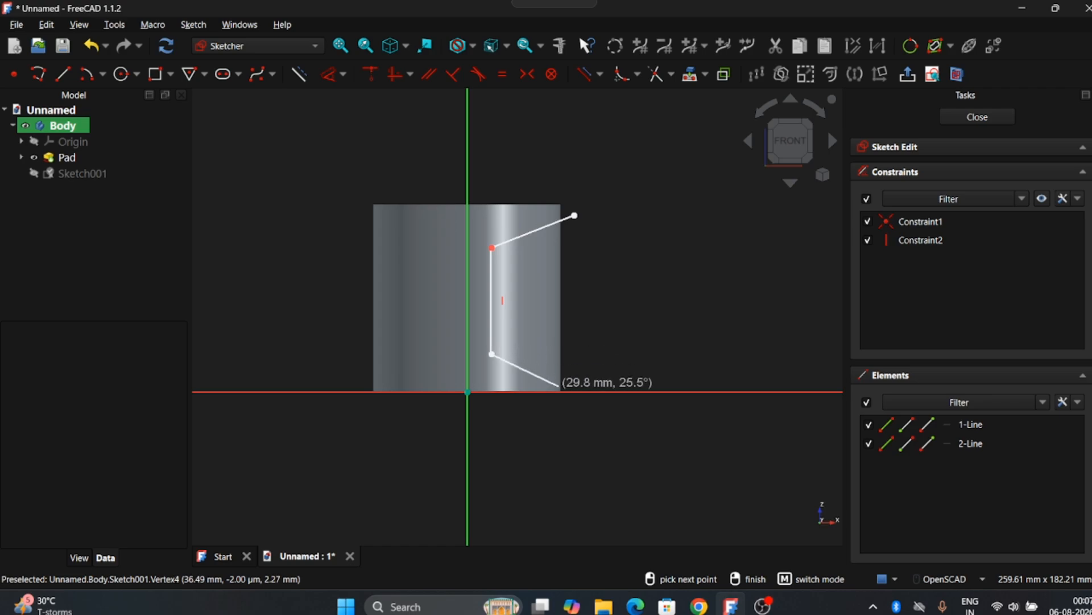
{"action": "left_click", "coordinate": [560, 406]}
{"action": "left_click", "coordinate": [594, 410]}
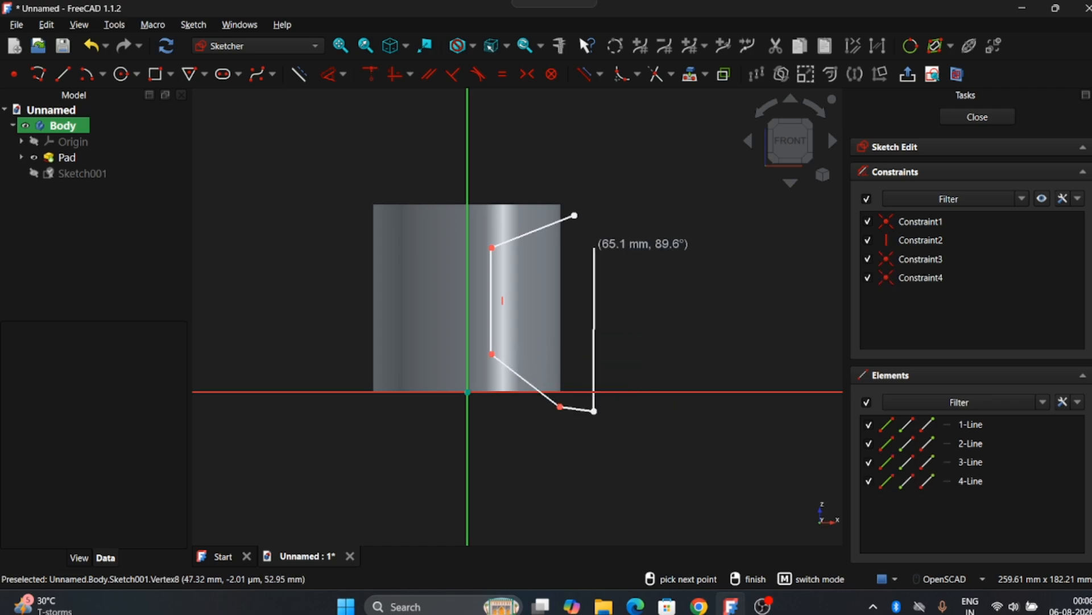
{"action": "left_click", "coordinate": [575, 215]}
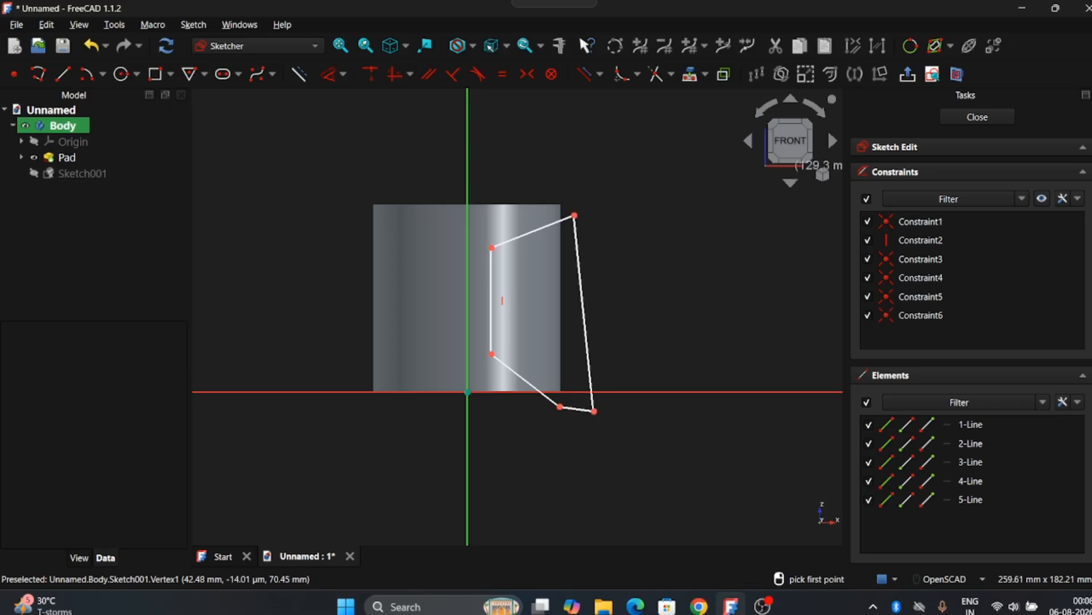
{"action": "left_click", "coordinate": [978, 117]}
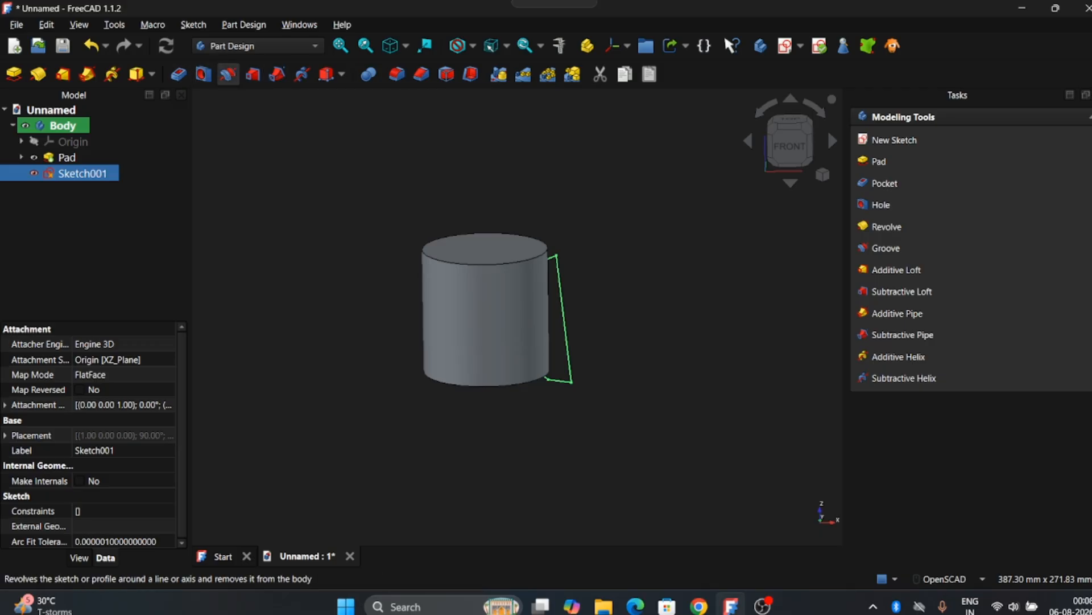
Revolve-cut the profile as a 360° groove around the vertical axis, leaving a stool shape with a cone base
{"action": "left_click", "coordinate": [228, 74]}
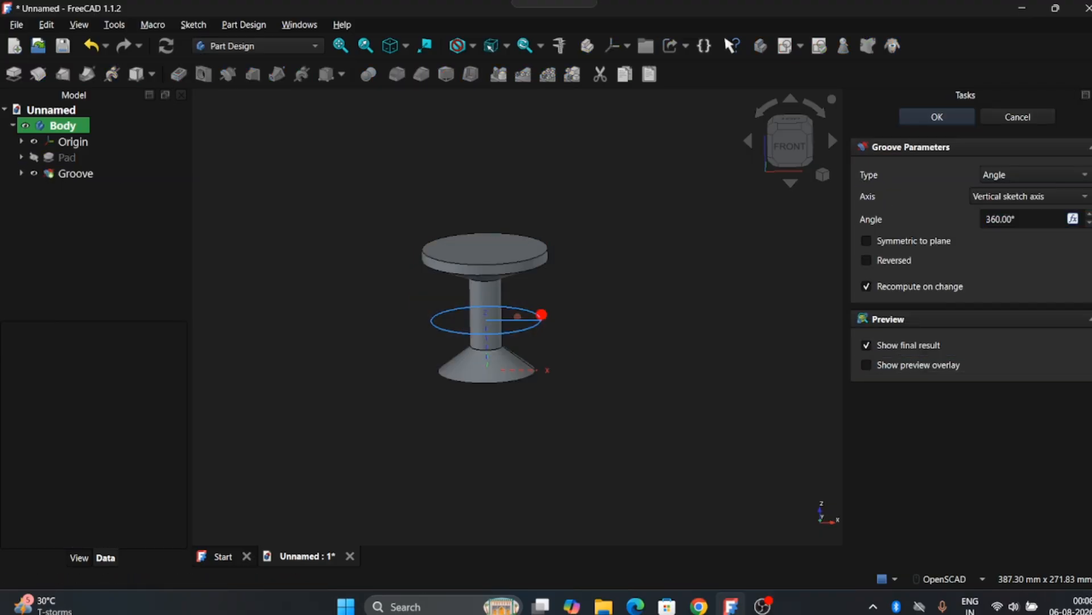
{"action": "left_click_drag", "start_coordinate": [512, 335], "coordinate": [517, 359]}
{"action": "scroll", "coordinate": [575, 271], "scroll_direction": "up", "scroll_amount": 3}
{"action": "left_click_drag", "start_coordinate": [574, 271], "coordinate": [573, 335]}
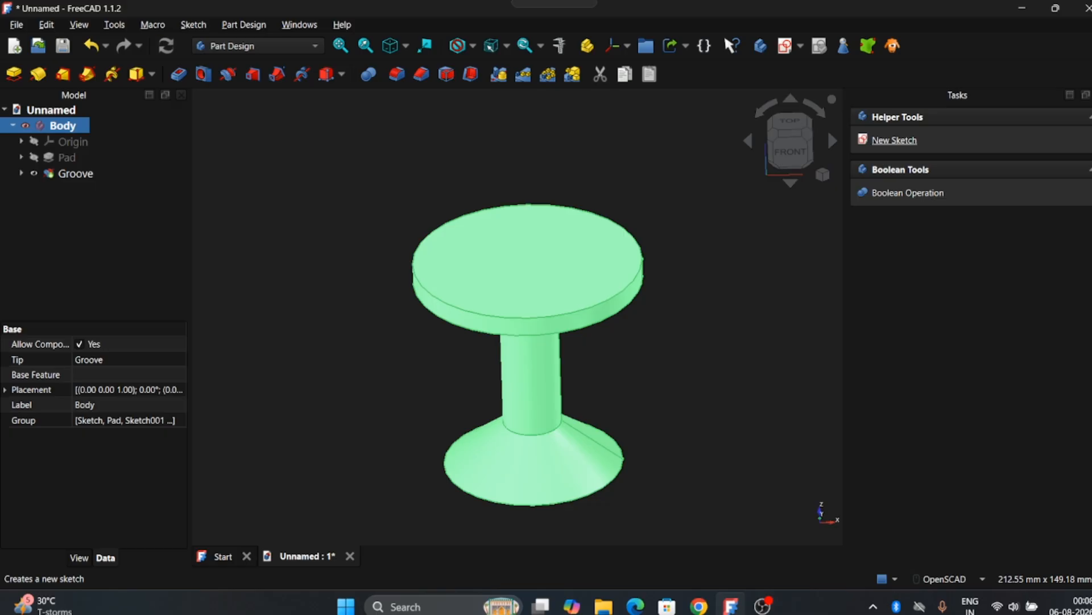
{"action": "left_click", "coordinate": [894, 140]}
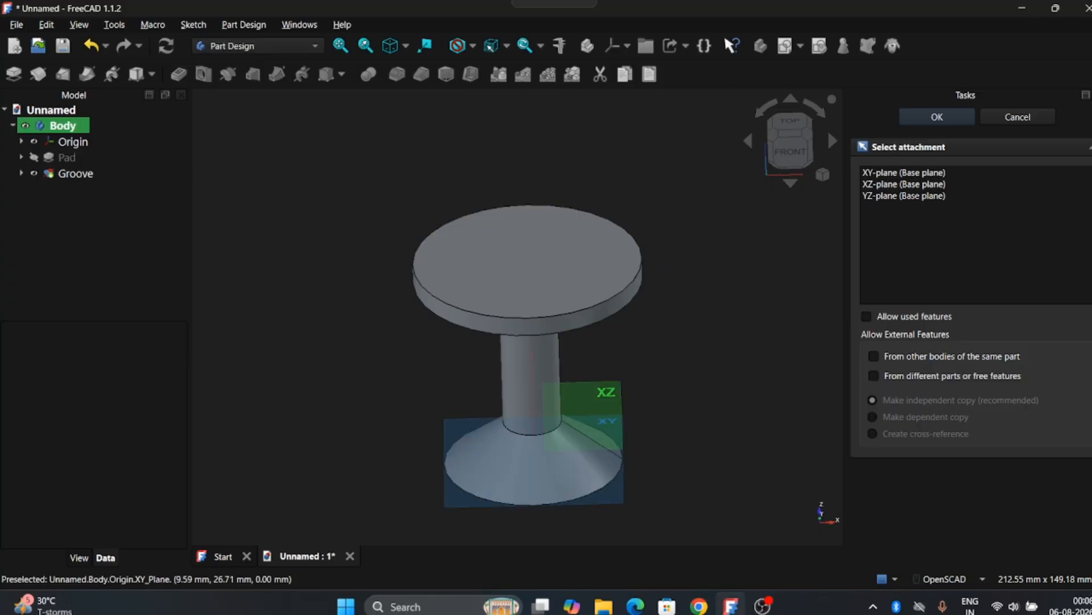
Sketch a small circle on the XZ plane at the seat top near the axis
{"action": "left_click", "coordinate": [594, 406]}
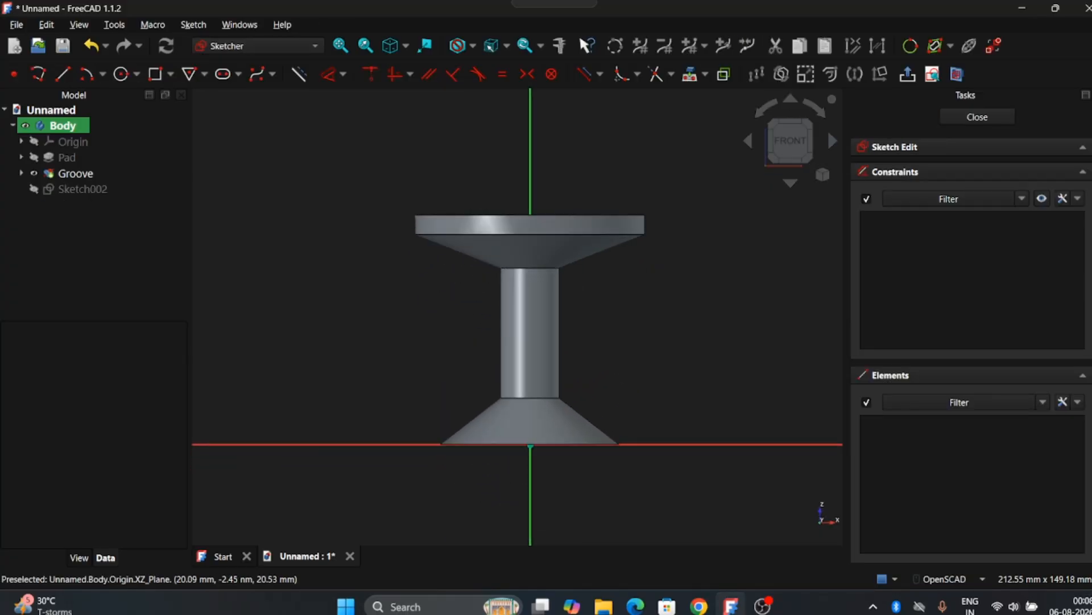
{"action": "left_click", "coordinate": [120, 74]}
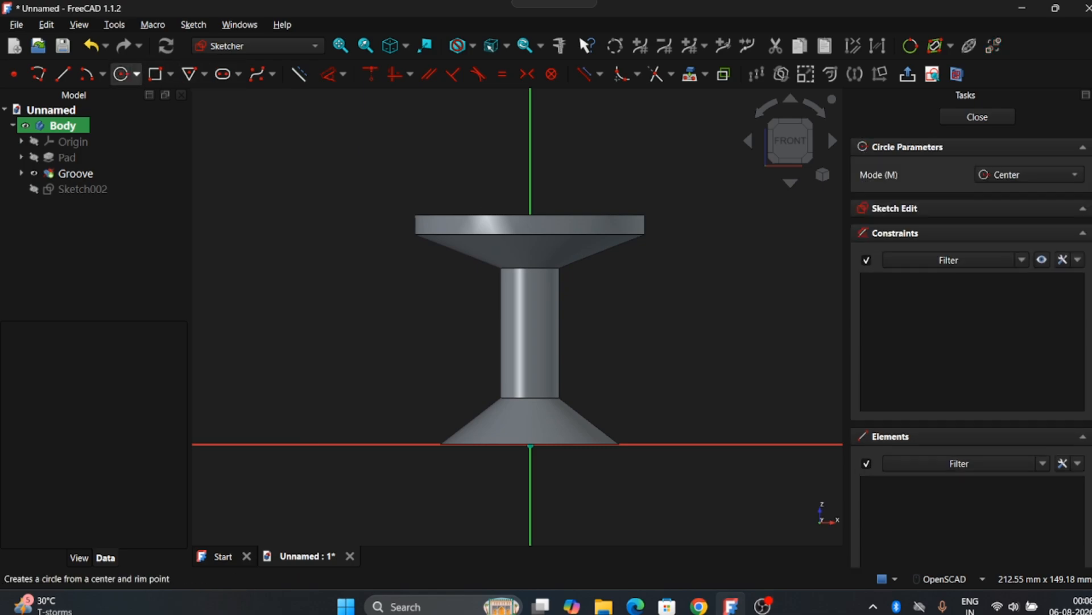
{"action": "left_click", "coordinate": [550, 217]}
{"action": "left_click", "coordinate": [554, 215]}
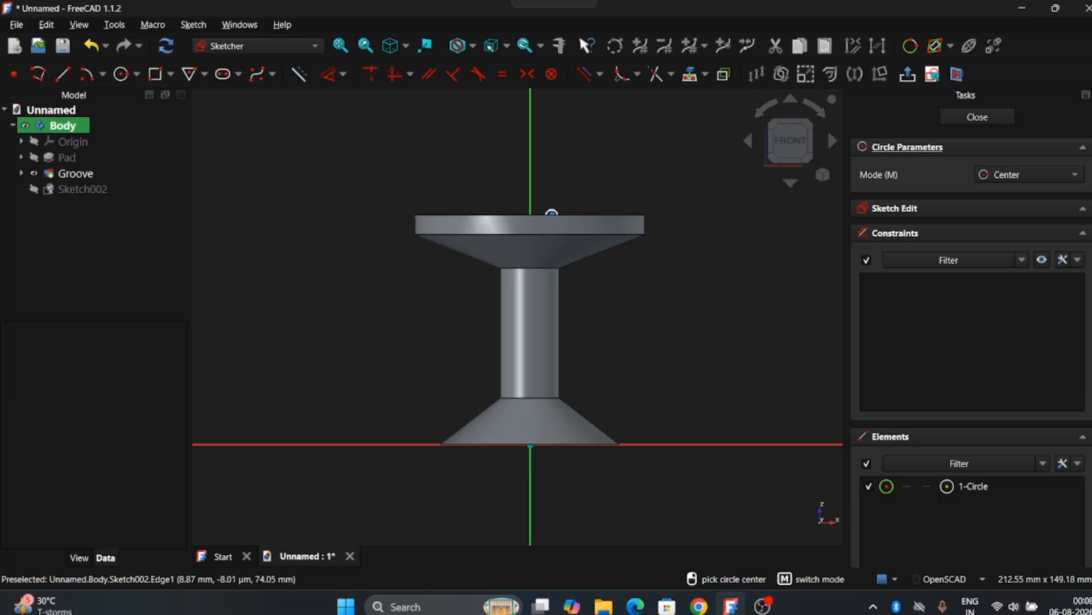
{"action": "left_click", "coordinate": [977, 117]}
Add a second XZ-plane sketch with another small circle on the seat
{"action": "left_click", "coordinate": [895, 140]}
{"action": "left_click", "coordinate": [605, 395]}
{"action": "left_click", "coordinate": [937, 117]}
{"action": "left_click", "coordinate": [121, 74]}
{"action": "left_click", "coordinate": [606, 216]}
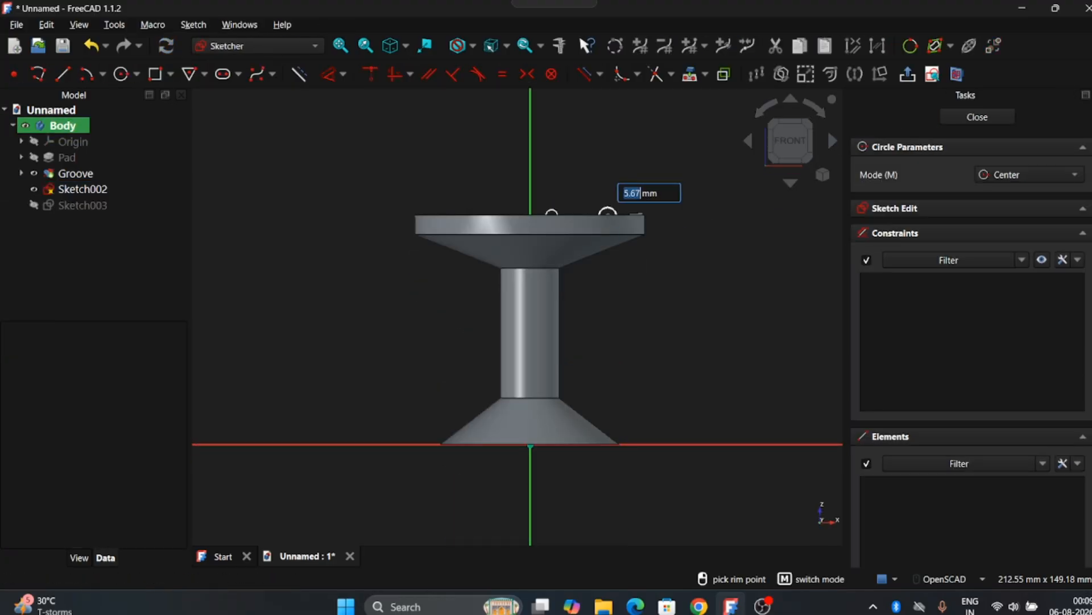
{"action": "left_click", "coordinate": [615, 211]}
{"action": "left_click", "coordinate": [977, 116]}
Add a third XZ-plane sketch with a small rectangle at the seat rim
{"action": "left_click", "coordinate": [895, 140]}
{"action": "left_click", "coordinate": [604, 395]}
{"action": "left_click", "coordinate": [936, 117]}
{"action": "left_click", "coordinate": [154, 74]}
{"action": "left_click", "coordinate": [641, 206]}
{"action": "left_click", "coordinate": [656, 222]}
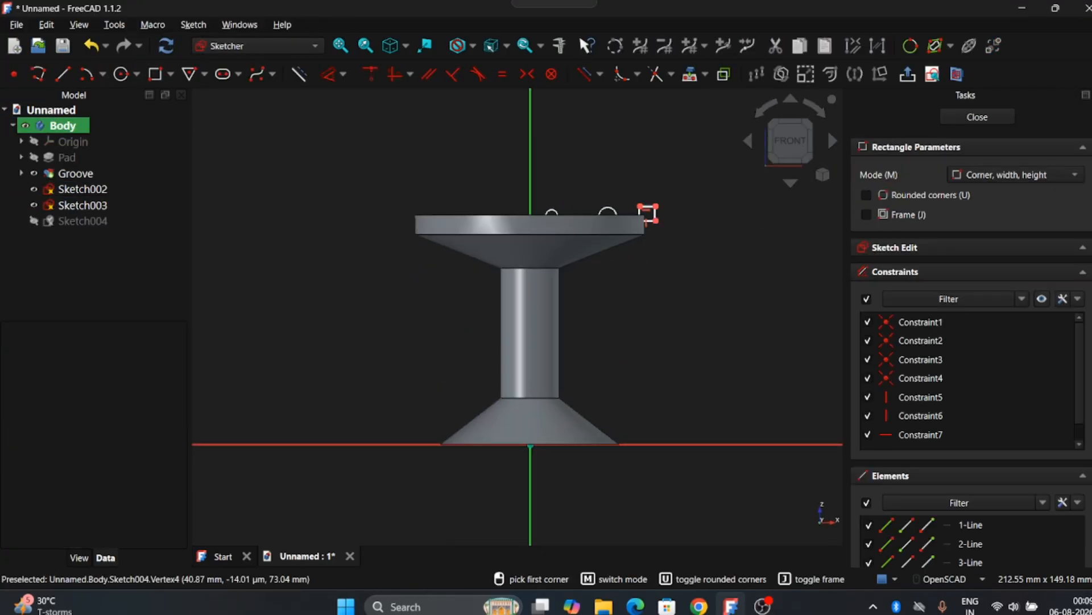
{"action": "left_click", "coordinate": [977, 116]}
{"action": "left_click", "coordinate": [83, 189]}
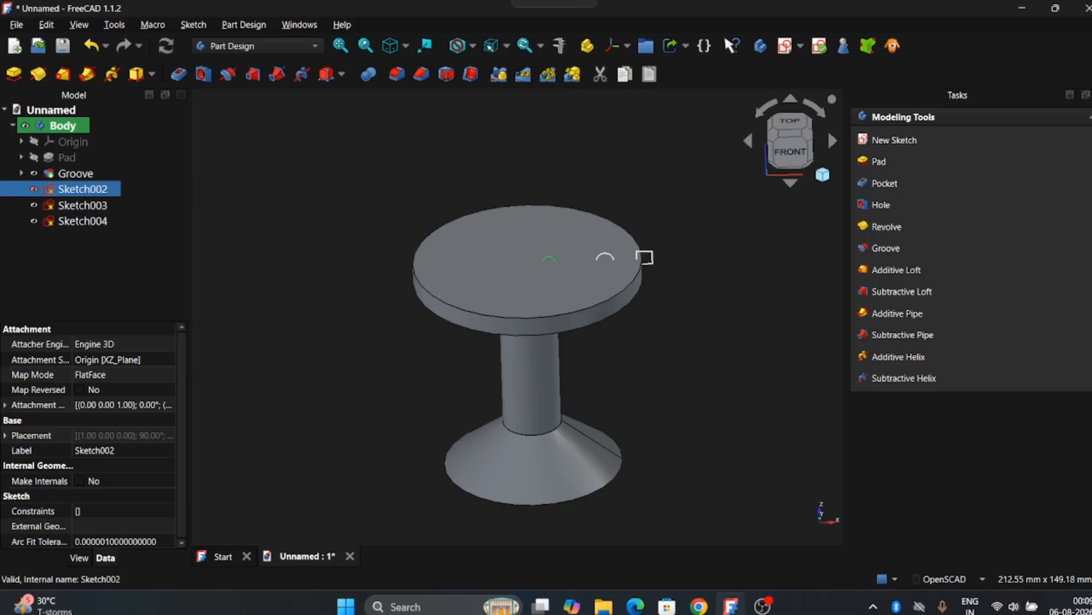
Groove the small circle sketch a full 360° with final result shown, then start grooving the second circle
{"action": "left_click", "coordinate": [228, 74]}
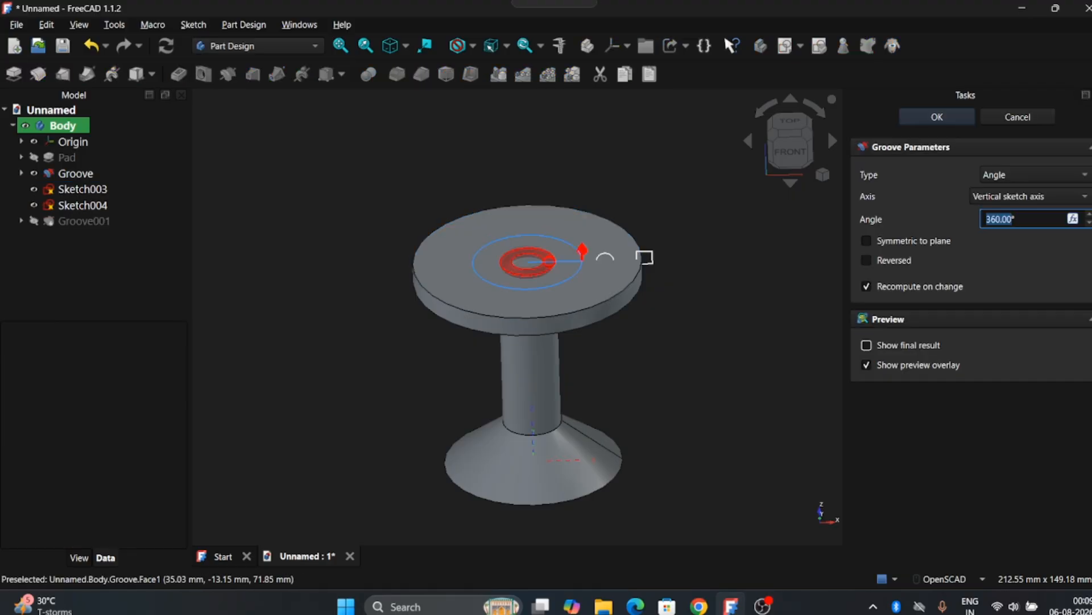
{"action": "left_click", "coordinate": [866, 345]}
{"action": "left_click", "coordinate": [867, 365]}
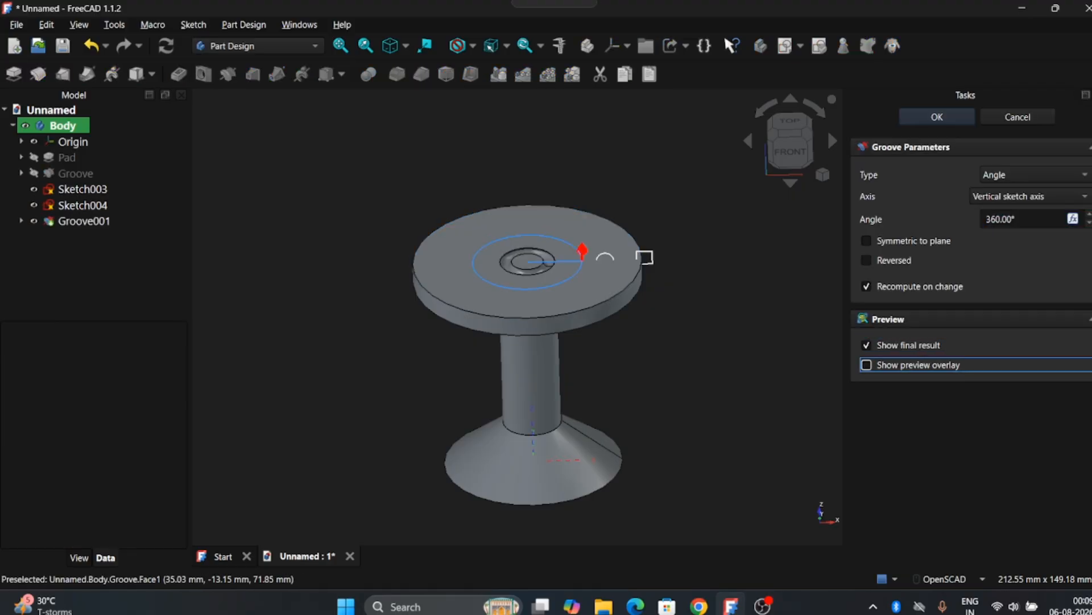
{"action": "left_click_drag", "start_coordinate": [589, 256], "coordinate": [481, 246]}
{"action": "scroll", "coordinate": [601, 309], "scroll_direction": "up", "scroll_amount": 2}
{"action": "scroll", "coordinate": [602, 309], "scroll_direction": "up", "scroll_amount": 1}
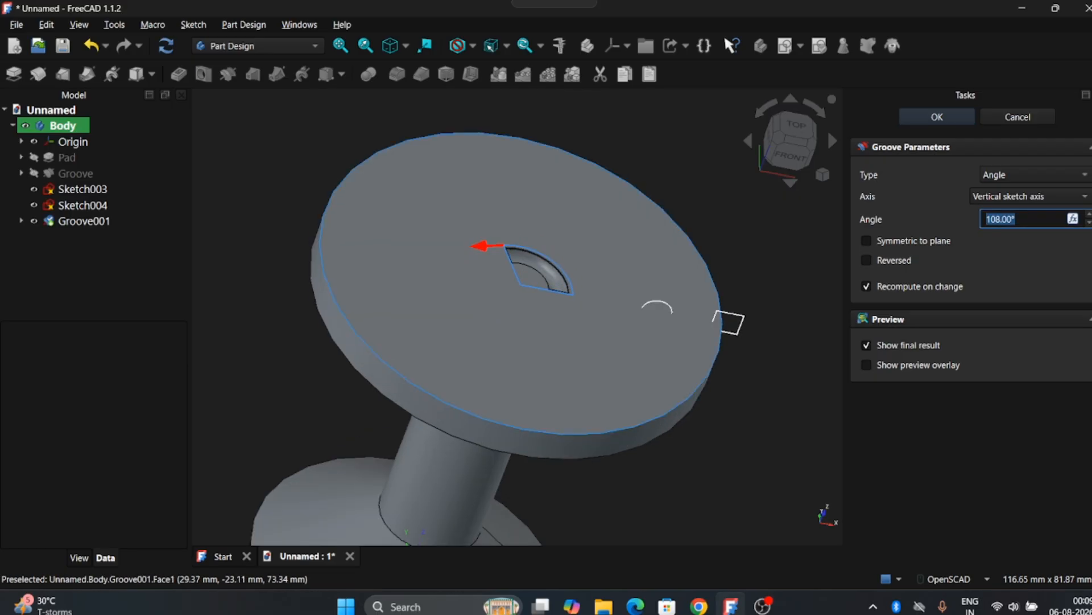
{"action": "right_click_drag", "start_coordinate": [688, 408], "coordinate": [684, 351]}
{"action": "left_click_drag", "start_coordinate": [497, 399], "coordinate": [499, 365]}
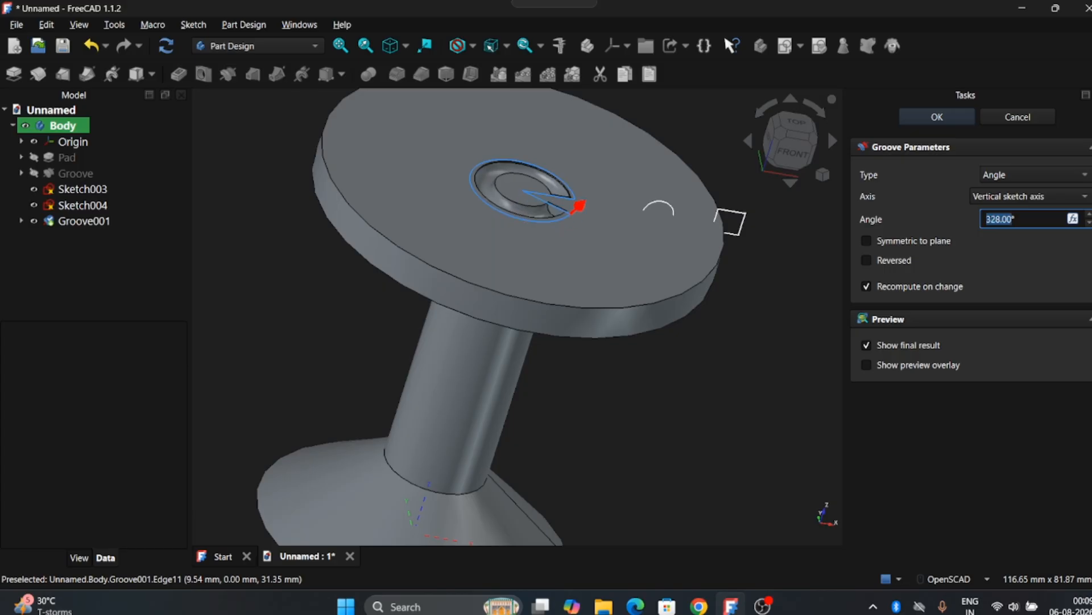
{"action": "left_click_drag", "start_coordinate": [580, 206], "coordinate": [574, 187]}
{"action": "left_click", "coordinate": [937, 117]}
{"action": "left_click", "coordinate": [82, 189]}
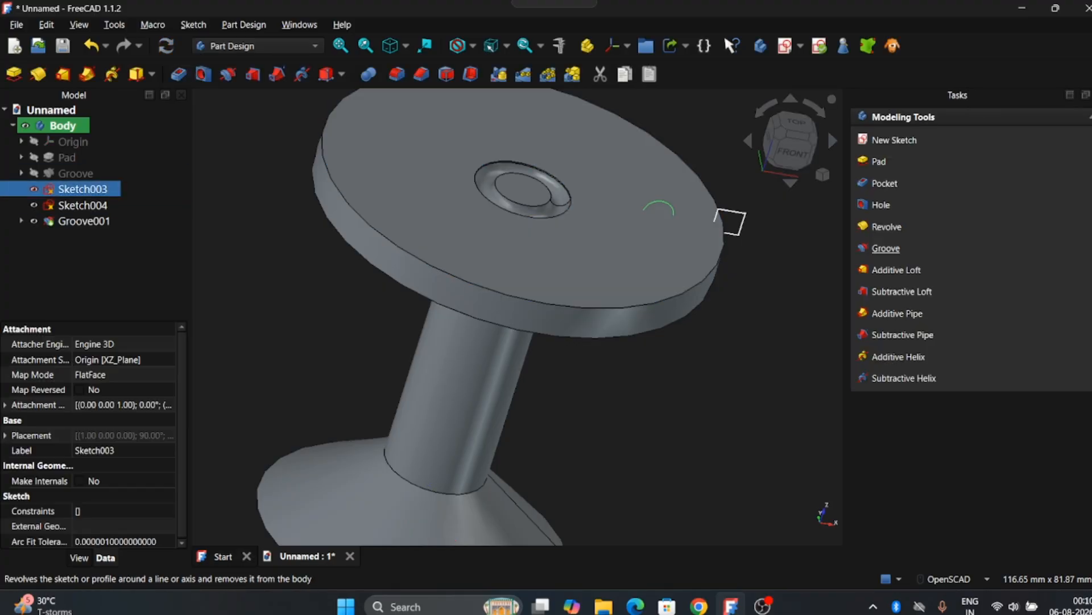
{"action": "left_click", "coordinate": [886, 248]}
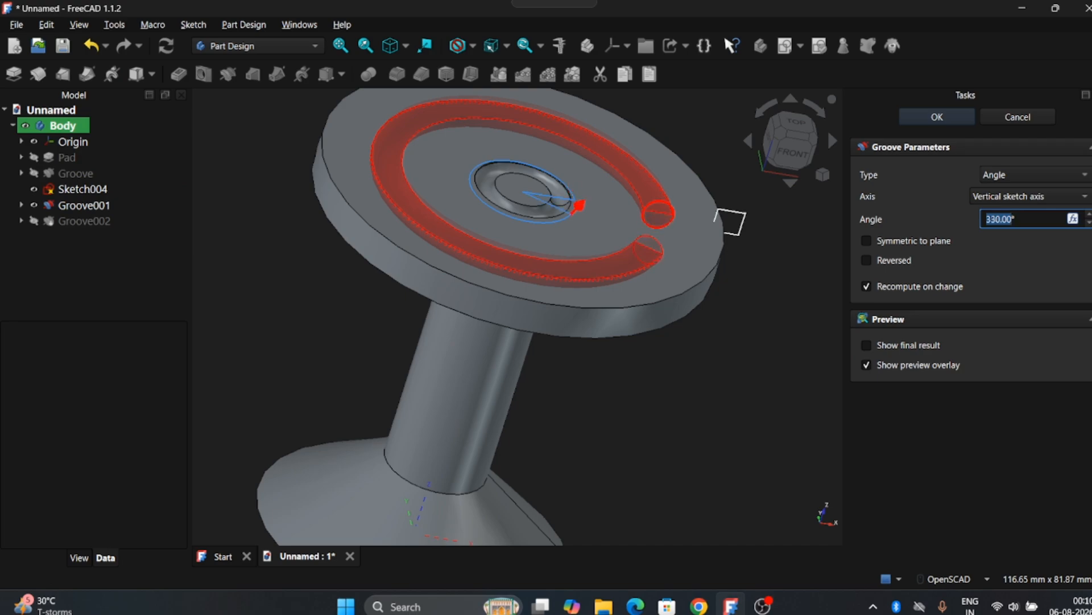
Lower the second circle's groove angle to 150° and confirm the arc channel
{"action": "key", "text": "Down"}
{"action": "key", "text": "Down"}
{"action": "key", "text": "Down"}
{"action": "key", "text": "Down"}
{"action": "key", "text": "Down"}
{"action": "key", "text": "Down"}
{"action": "key", "text": "Down"}
{"action": "key", "text": "Down"}
{"action": "key", "text": "Down"}
{"action": "key", "text": "Down"}
{"action": "key", "text": "Down"}
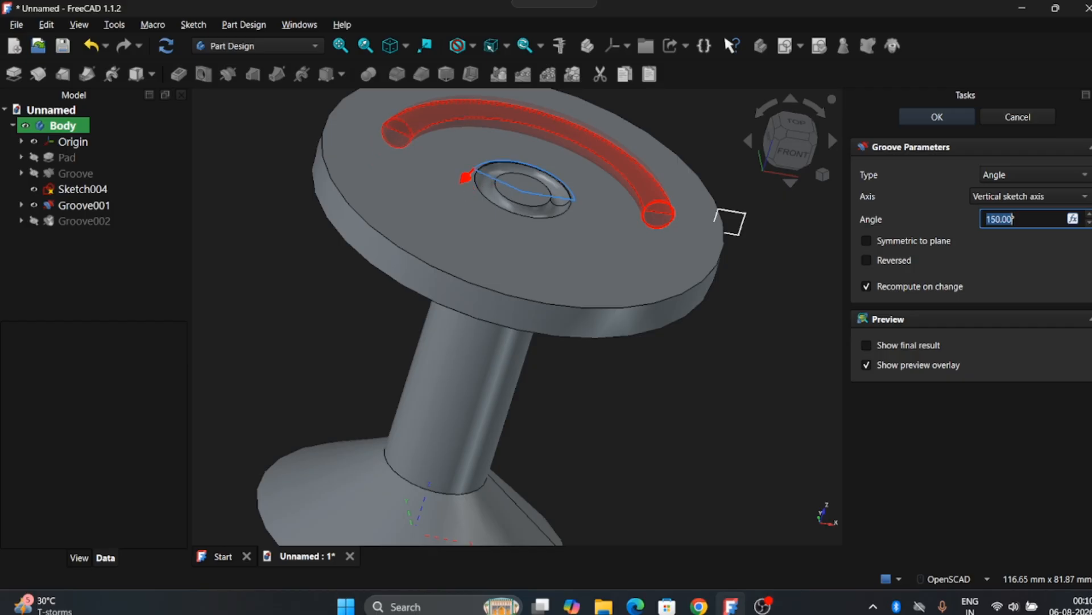
{"action": "left_click", "coordinate": [938, 117]}
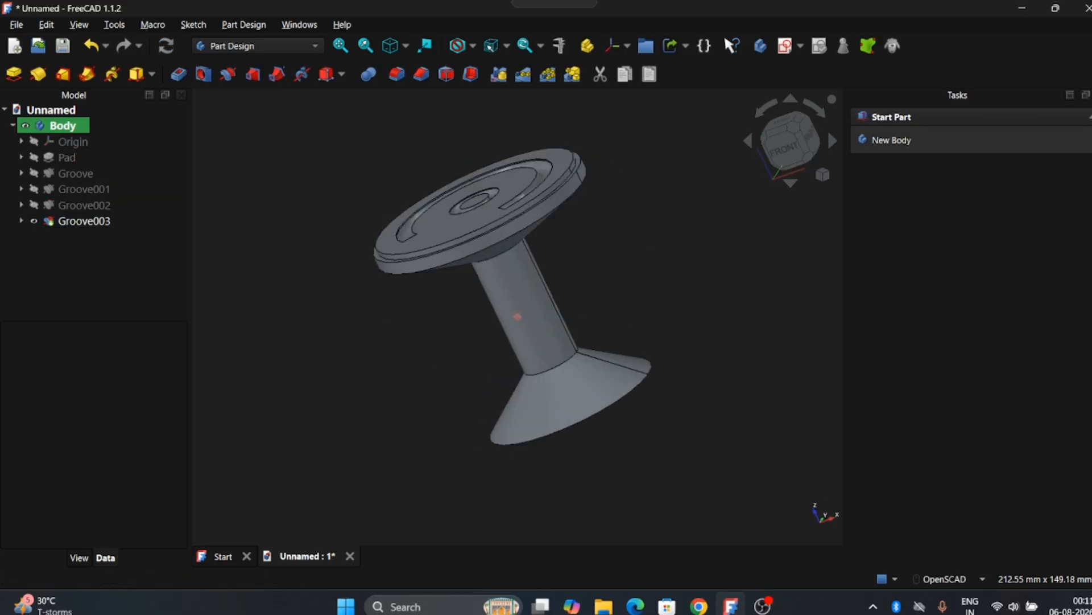
{"action": "scroll", "coordinate": [648, 303], "scroll_direction": "up", "scroll_amount": 2}
{"action": "right_click_drag", "start_coordinate": [633, 267], "coordinate": [685, 329]}
{"action": "scroll", "coordinate": [683, 326], "scroll_direction": "down", "scroll_amount": 2}
{"action": "mouse_move", "coordinate": [668, 288]}
{"action": "left_mouse_down"}
{"action": "mouse_move", "coordinate": [656, 335]}
{"action": "mouse_move", "coordinate": [662, 278]}
{"action": "left_mouse_up"}
{"action": "right_click_drag", "start_coordinate": [662, 277], "coordinate": [650, 231]}
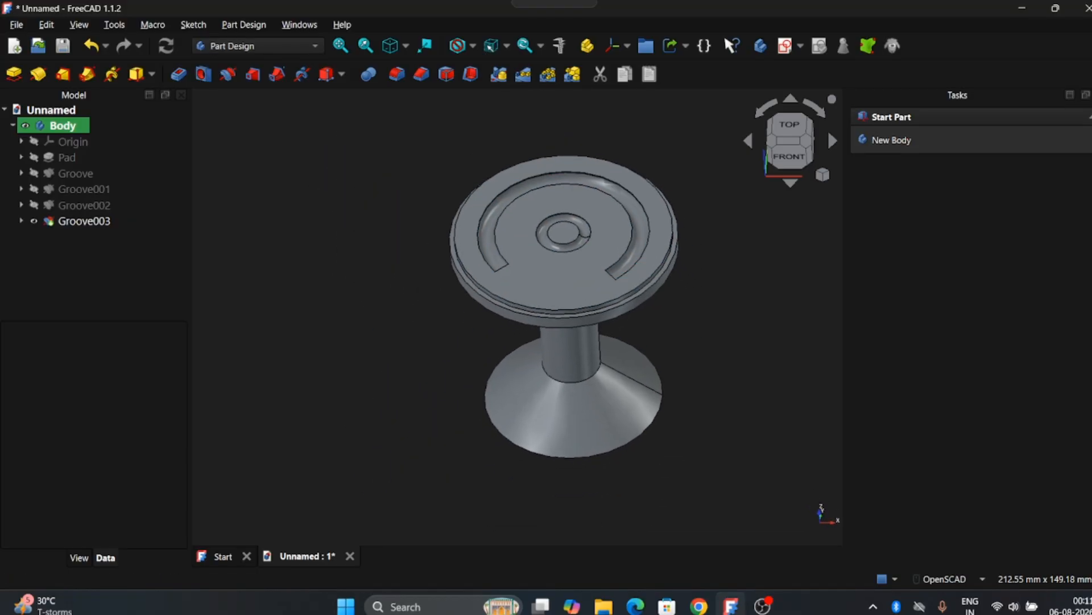
{"action": "mouse_move", "coordinate": [623, 256]}
{"action": "left_mouse_down"}
{"action": "mouse_move", "coordinate": [636, 125]}
{"action": "mouse_move", "coordinate": [646, 264]}
{"action": "mouse_move", "coordinate": [565, 287]}
{"action": "mouse_move", "coordinate": [608, 271]}
{"action": "left_mouse_up"}
{"action": "scroll", "coordinate": [630, 267], "scroll_direction": "up", "scroll_amount": 1}
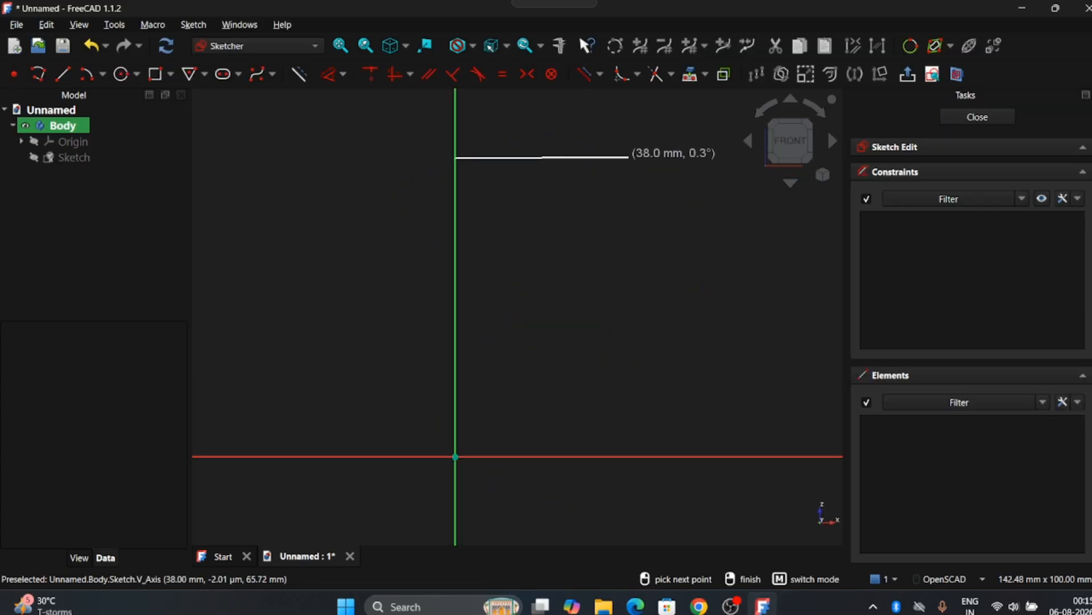
Complete the stand outline: 38 mm top edge, shoulder, vertical body, slanted bottom, closed at the start point
{"action": "left_click", "coordinate": [630, 157]}
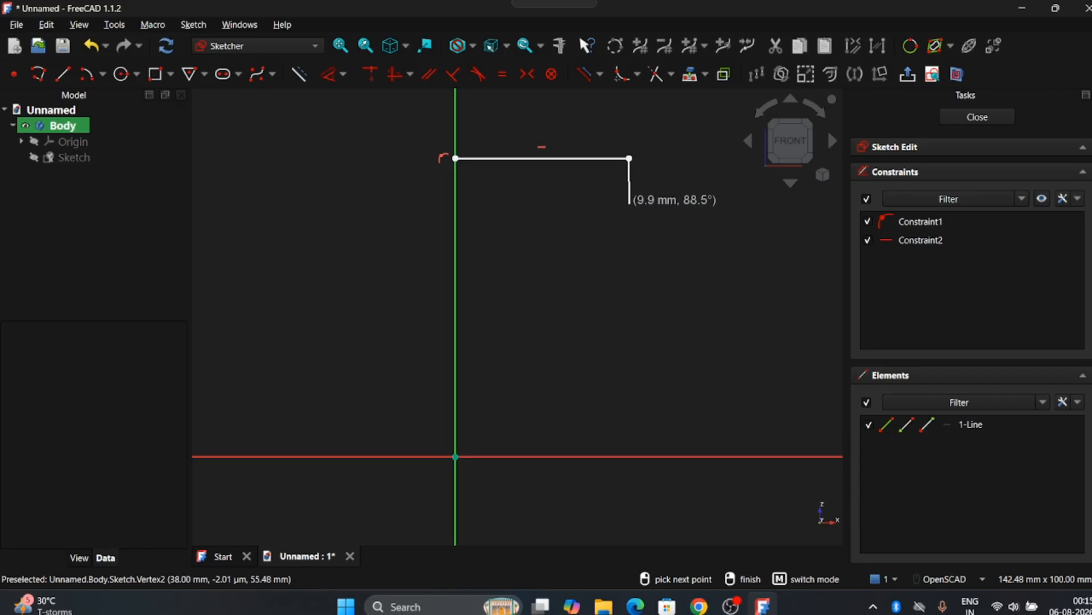
{"action": "left_click", "coordinate": [629, 197]}
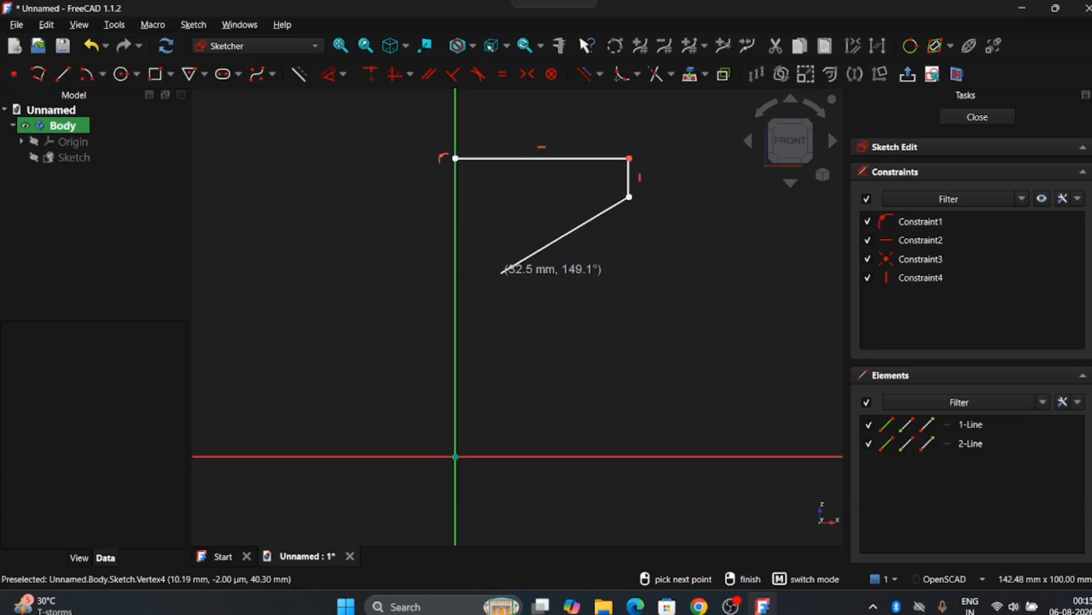
{"action": "left_click", "coordinate": [492, 276]}
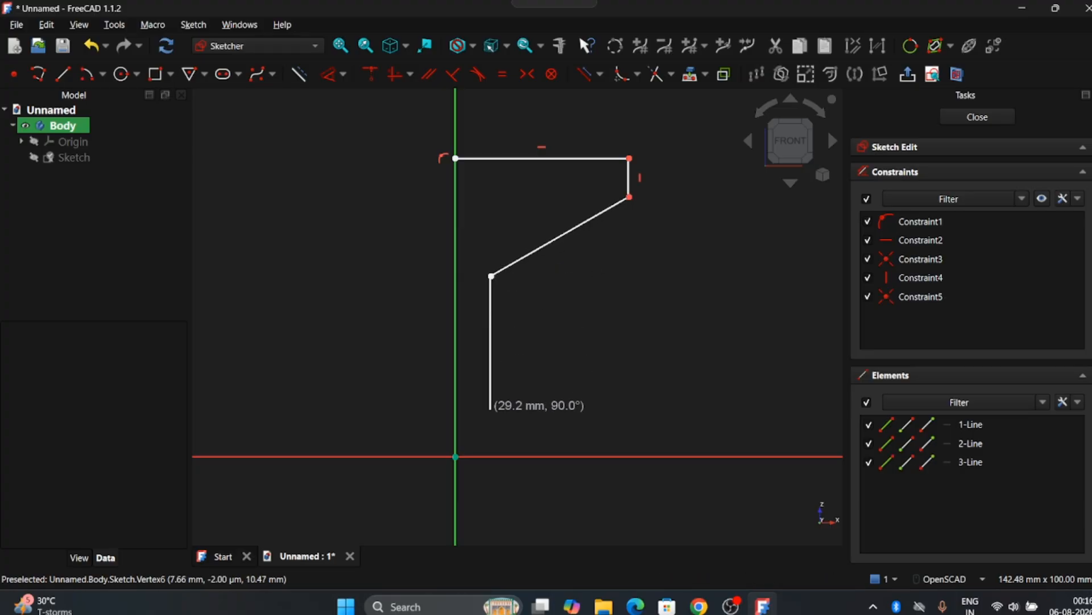
{"action": "left_click", "coordinate": [492, 409]}
{"action": "left_click", "coordinate": [623, 456]}
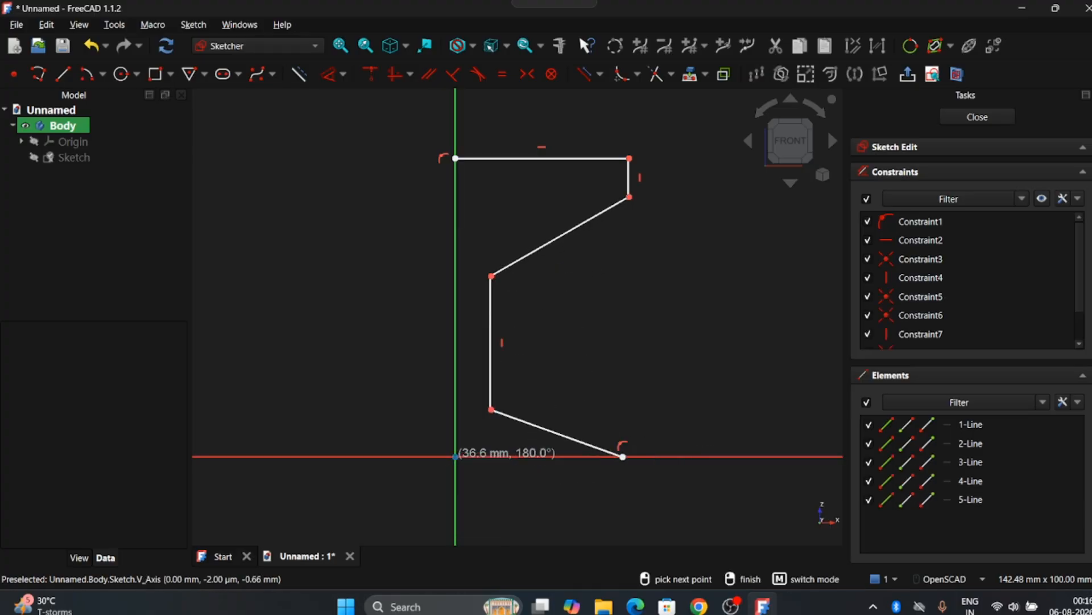
{"action": "left_click", "coordinate": [456, 456]}
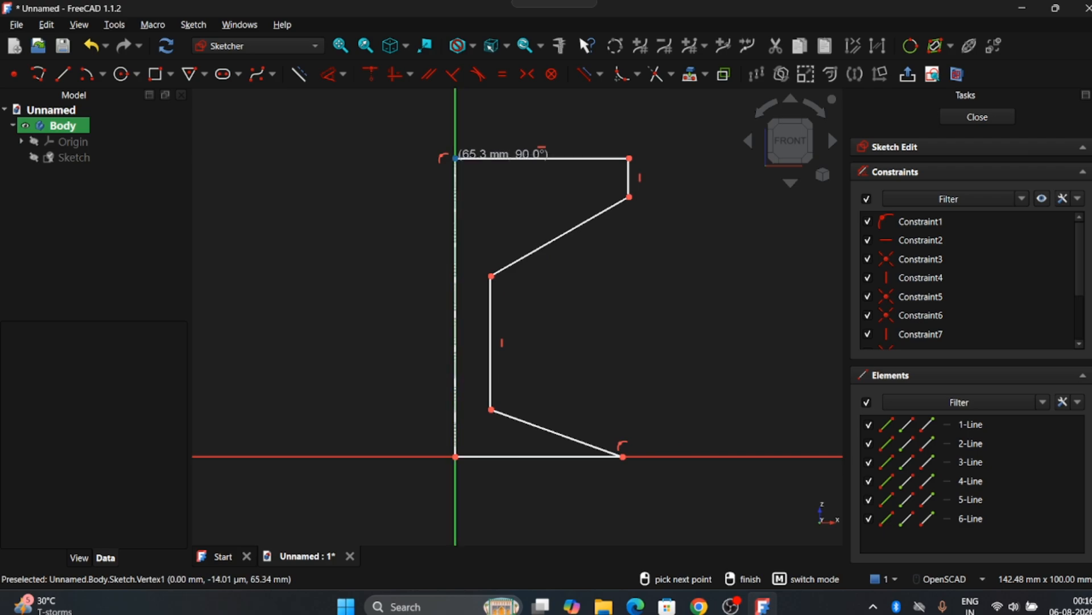
{"action": "left_click", "coordinate": [455, 157]}
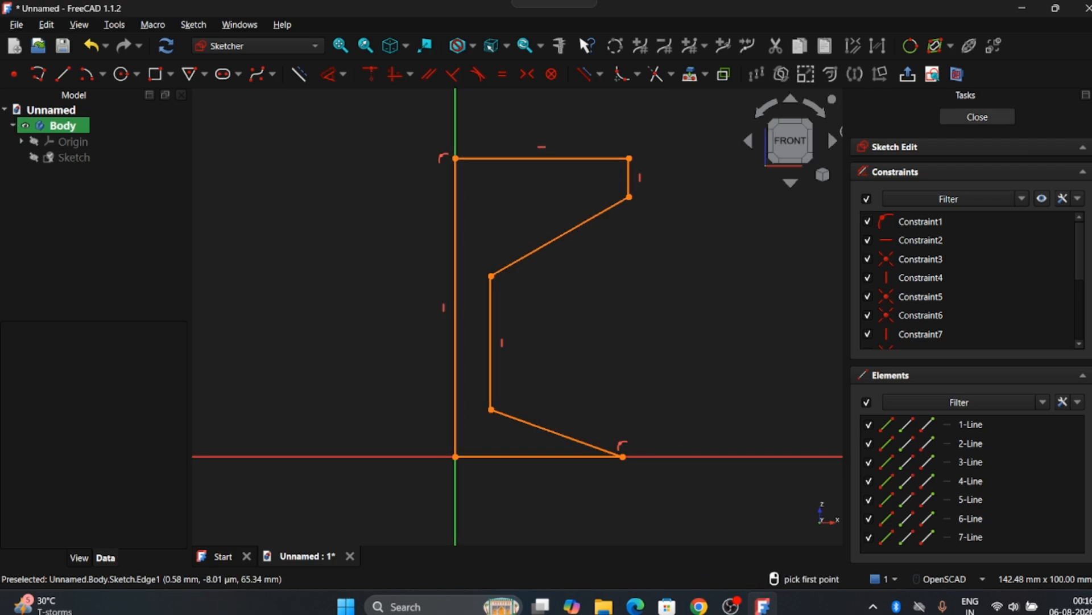
{"action": "left_click", "coordinate": [977, 117]}
{"action": "double_click", "coordinate": [71, 157]}
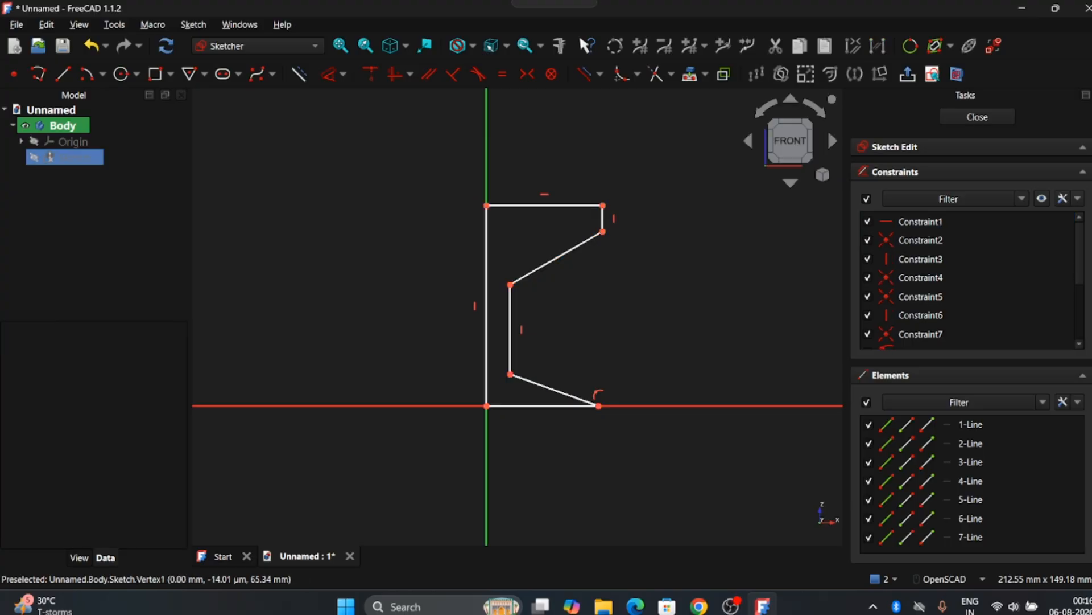
{"action": "left_click", "coordinate": [978, 116]}
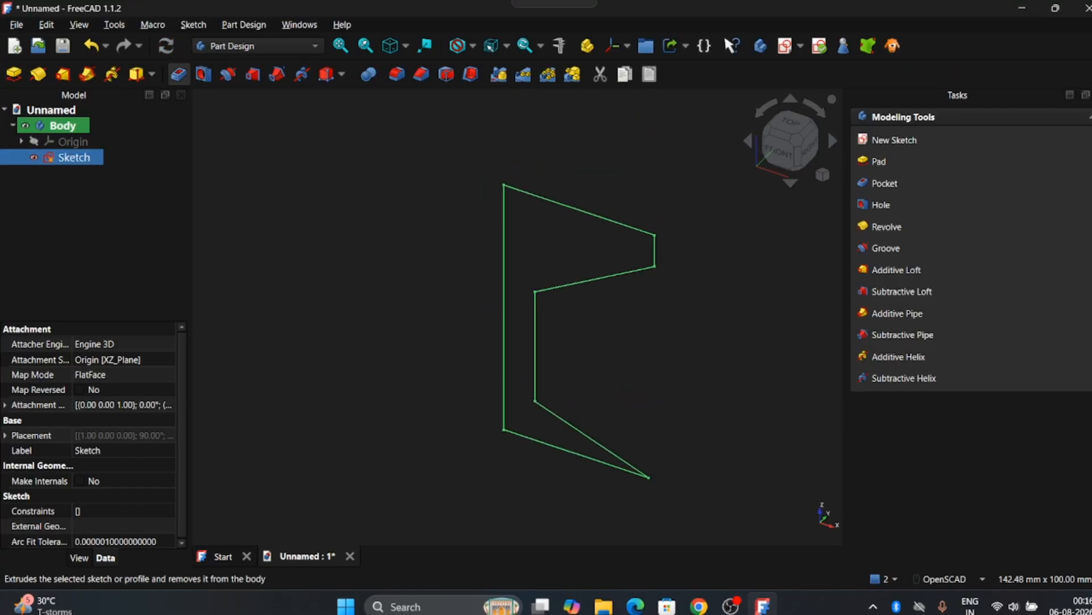
Revolve the profile into the stand solid with the final result shown
{"action": "left_click", "coordinate": [38, 74]}
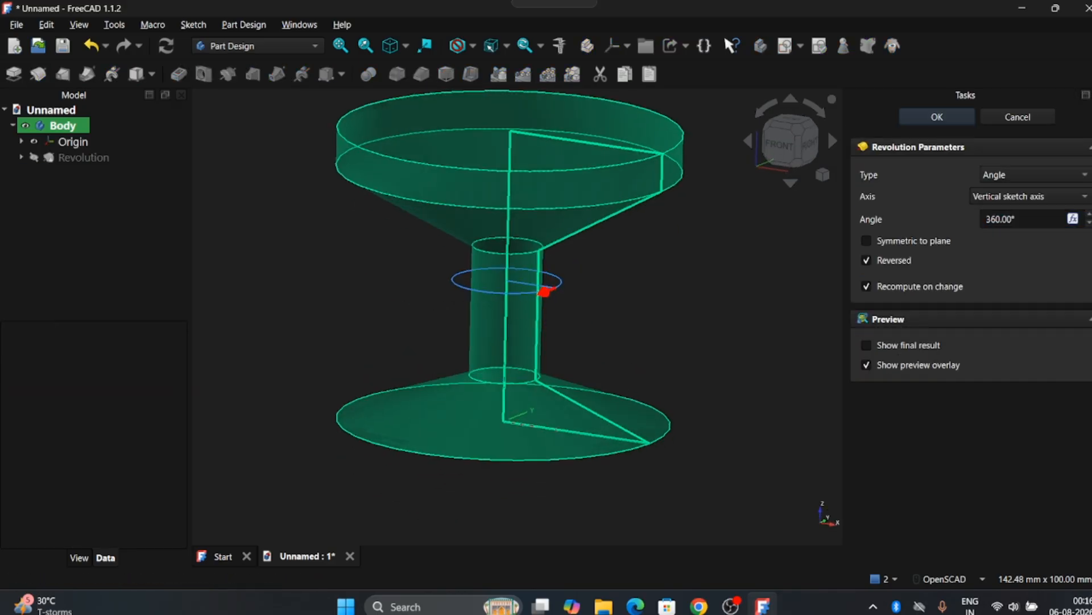
{"action": "left_click", "coordinate": [867, 365]}
{"action": "right_click_drag", "start_coordinate": [662, 181], "coordinate": [653, 222]}
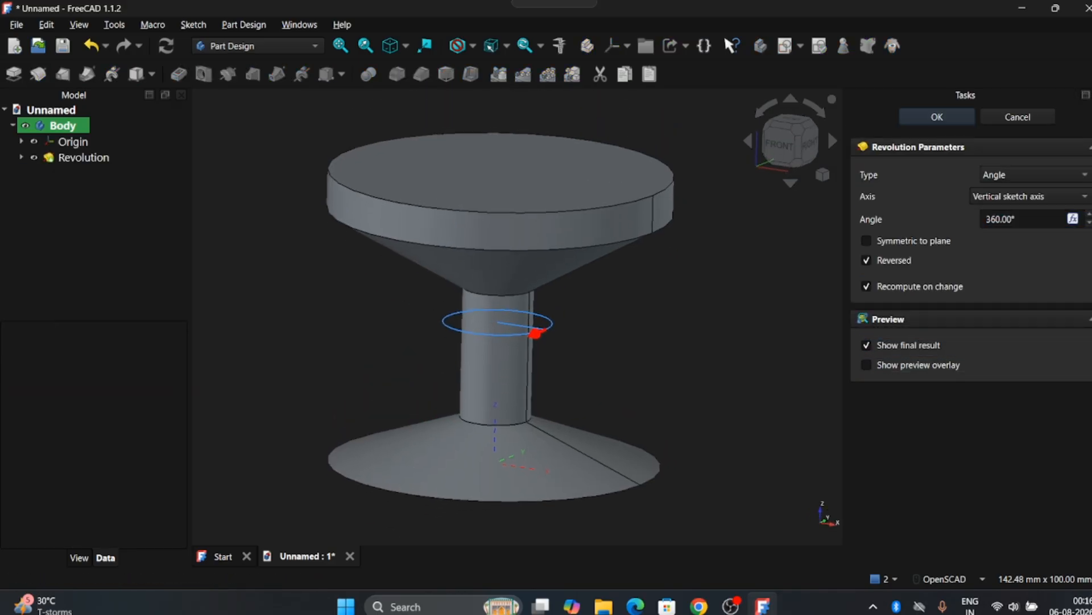
{"action": "left_click_drag", "start_coordinate": [653, 222], "coordinate": [635, 240]}
{"action": "left_click", "coordinate": [937, 117]}
{"action": "mouse_move", "coordinate": [478, 234]}
{"action": "left_mouse_down"}
{"action": "mouse_move", "coordinate": [455, 290]}
{"action": "mouse_move", "coordinate": [506, 250]}
{"action": "mouse_move", "coordinate": [491, 223]}
{"action": "left_mouse_up"}
{"action": "scroll", "coordinate": [491, 224], "scroll_direction": "down", "scroll_amount": 3}
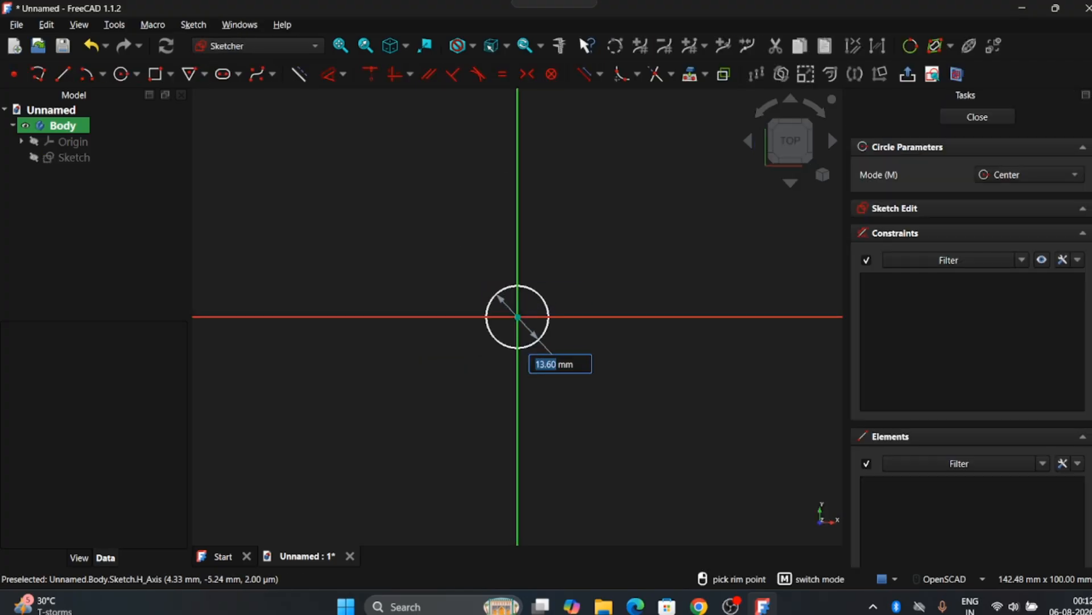
Sketch a circle at the origin and pad it into a cylinder about 95 mm long
{"action": "left_click", "coordinate": [499, 298]}
{"action": "left_click", "coordinate": [978, 117]}
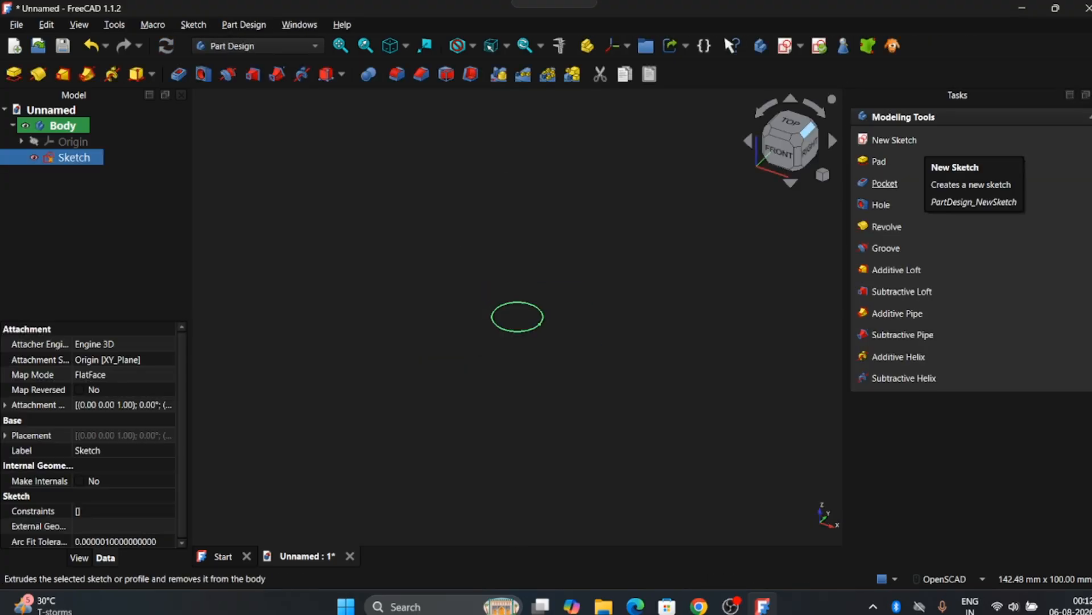
{"action": "left_click", "coordinate": [893, 159]}
{"action": "left_click_drag", "start_coordinate": [517, 204], "coordinate": [518, 142]}
{"action": "right_click_drag", "start_coordinate": [518, 142], "coordinate": [532, 239]}
{"action": "left_click_drag", "start_coordinate": [531, 237], "coordinate": [532, 142]}
{"action": "right_click_drag", "start_coordinate": [531, 142], "coordinate": [530, 243]}
{"action": "left_click_drag", "start_coordinate": [529, 244], "coordinate": [530, 141]}
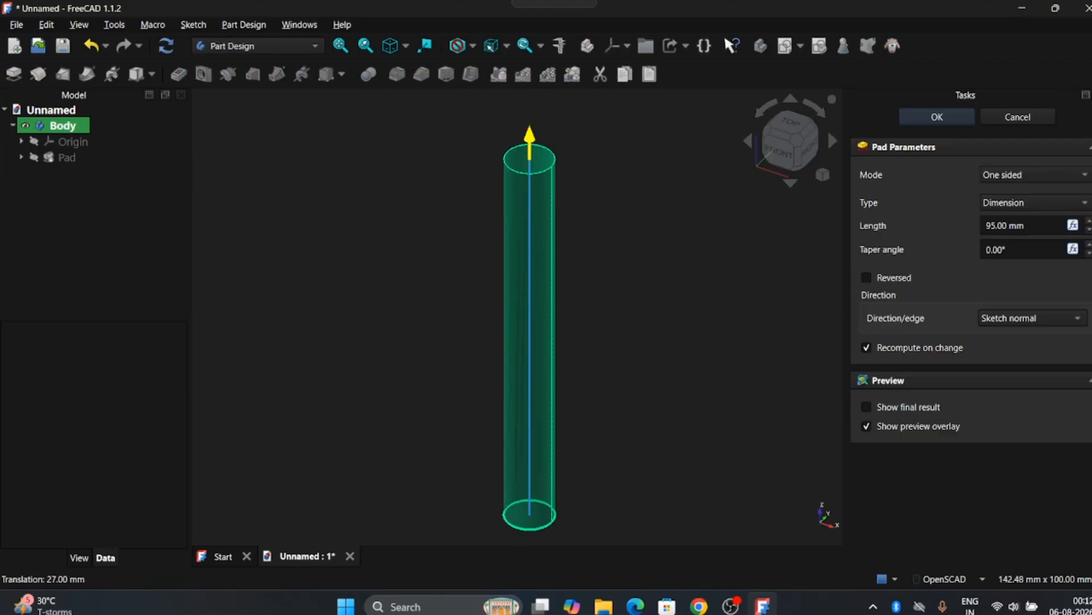
{"action": "left_click", "coordinate": [937, 116]}
Start a new sketch in the body on the XZ plane
{"action": "scroll", "coordinate": [518, 319], "scroll_direction": "down", "scroll_amount": 1}
{"action": "scroll", "coordinate": [537, 202], "scroll_direction": "up", "scroll_amount": 2}
{"action": "scroll", "coordinate": [548, 188], "scroll_direction": "down", "scroll_amount": 3}
{"action": "left_click_drag", "start_coordinate": [548, 228], "coordinate": [535, 188]}
{"action": "left_click", "coordinate": [62, 125]}
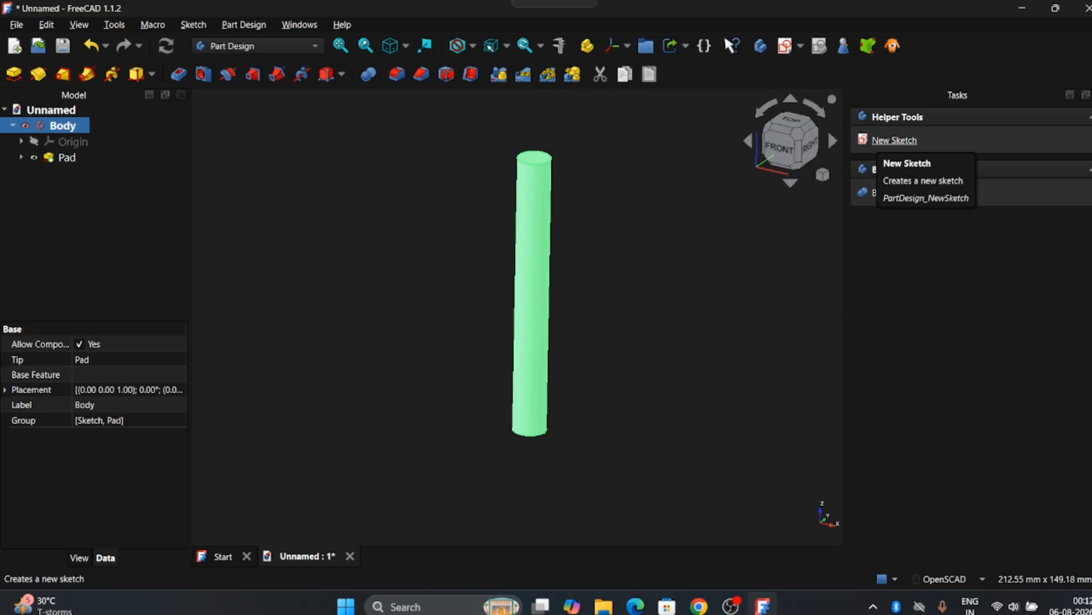
{"action": "left_click", "coordinate": [895, 141]}
{"action": "left_click", "coordinate": [584, 393]}
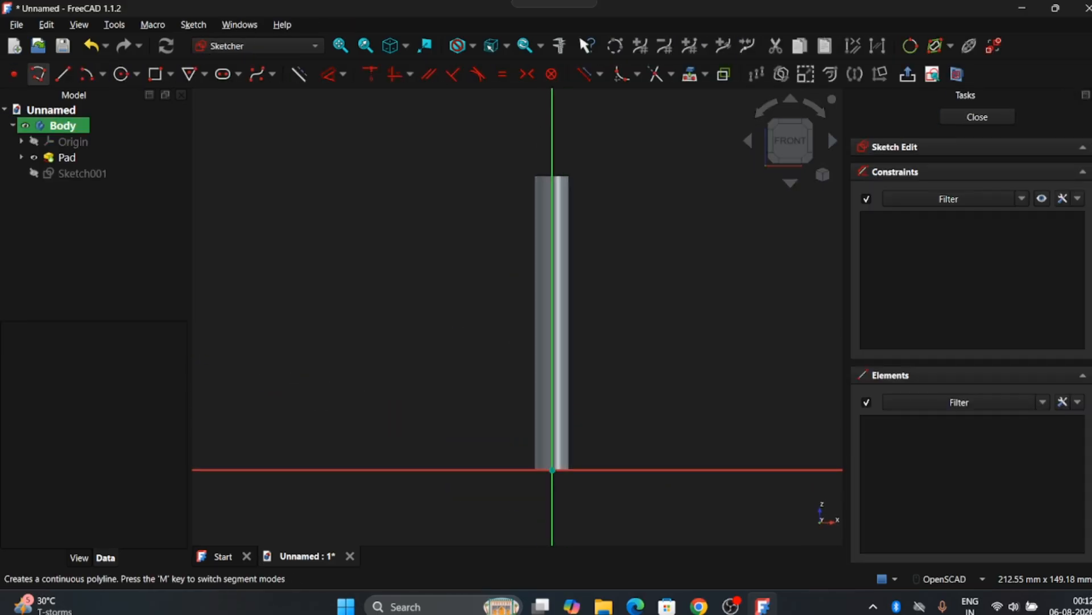
Draw a small triangular polyline at the cylinder's top edge and close the sketch
{"action": "left_click", "coordinate": [38, 74]}
{"action": "scroll", "coordinate": [555, 171], "scroll_direction": "up", "scroll_amount": 5}
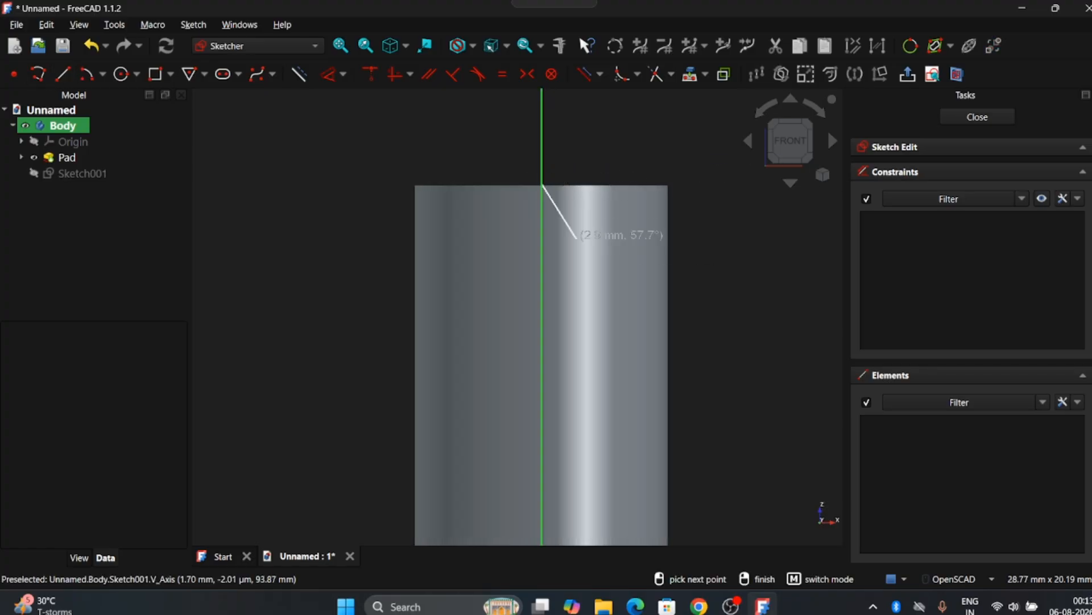
{"action": "left_click", "coordinate": [680, 455]}
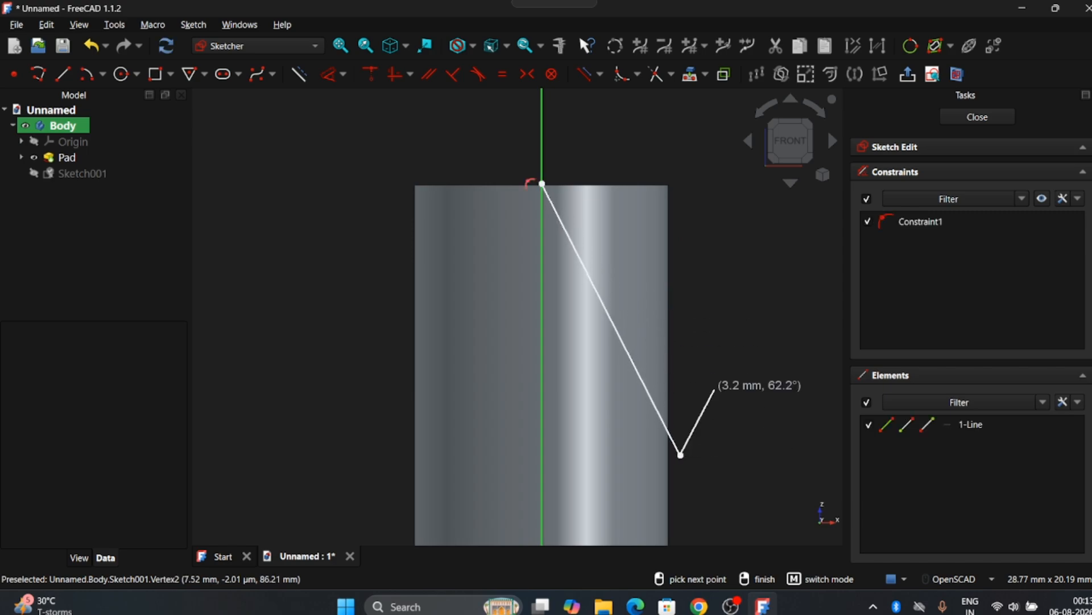
{"action": "left_click", "coordinate": [717, 140]}
{"action": "left_click", "coordinate": [542, 184]}
{"action": "left_click", "coordinate": [978, 117]}
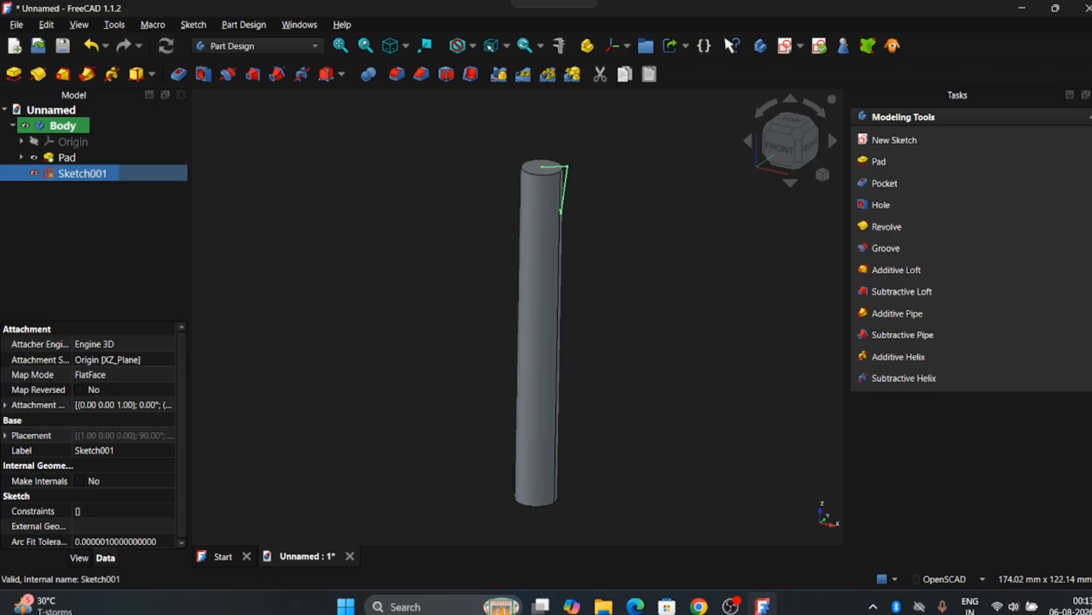
Groove the triangle 360° around the vertical sketch axis to form a pointed tip
{"action": "left_click", "coordinate": [228, 74]}
{"action": "scroll", "coordinate": [539, 325], "scroll_direction": "up", "scroll_amount": 3}
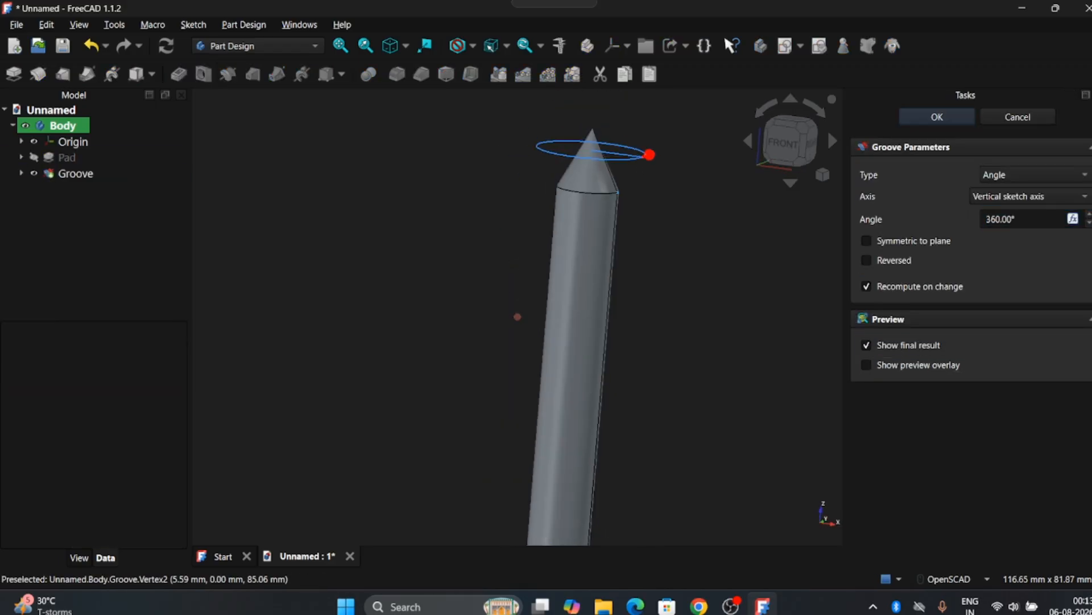
{"action": "scroll", "coordinate": [1018, 219], "scroll_direction": "down", "scroll_amount": 10}
{"action": "left_click_drag", "start_coordinate": [547, 319], "coordinate": [501, 333]}
{"action": "left_click_drag", "start_coordinate": [504, 327], "coordinate": [610, 312]}
{"action": "left_click", "coordinate": [937, 117]}
{"action": "scroll", "coordinate": [581, 117], "scroll_direction": "down", "scroll_amount": 6}
{"action": "left_click_drag", "start_coordinate": [562, 260], "coordinate": [623, 270]}
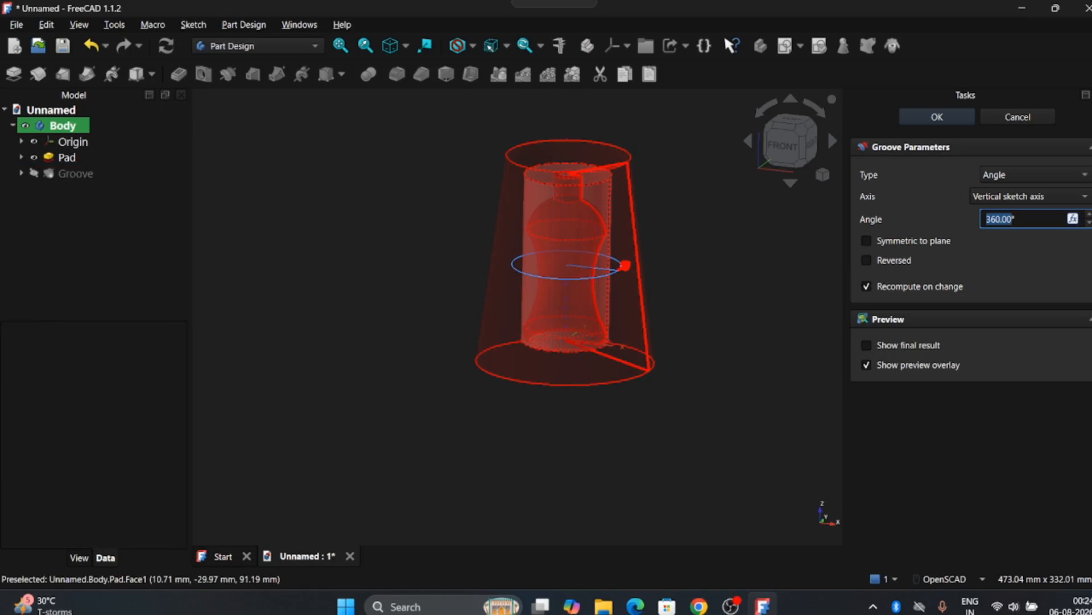
Groove the profile 360° around the vertical sketch axis with final result shown and preview overlay off
{"action": "left_click", "coordinate": [866, 345]}
{"action": "left_click", "coordinate": [867, 365]}
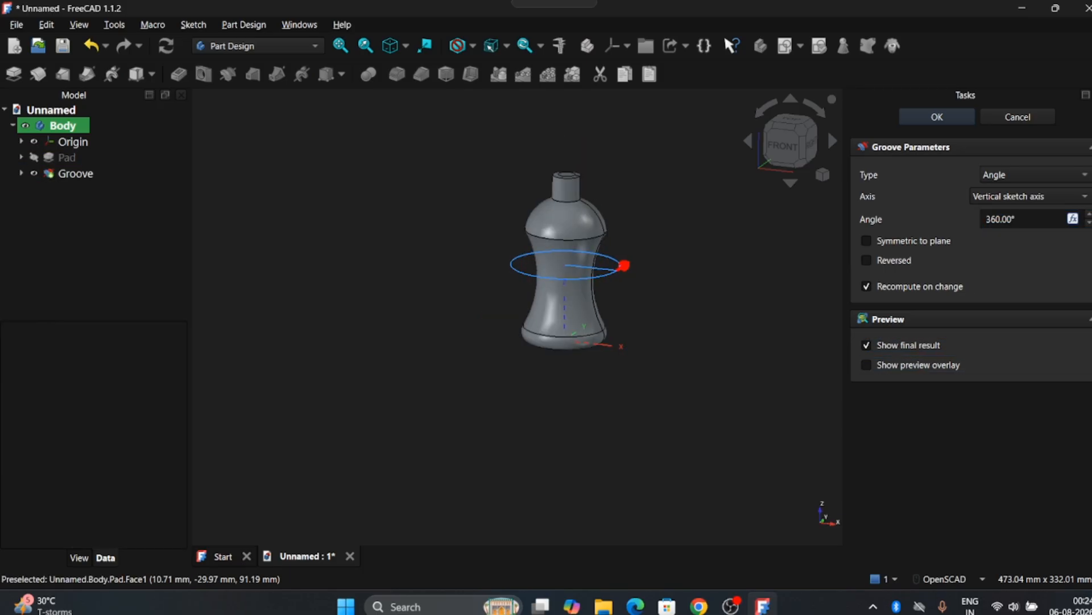
{"action": "right_click_drag", "start_coordinate": [557, 182], "coordinate": [483, 234]}
{"action": "scroll", "coordinate": [483, 233], "scroll_direction": "up", "scroll_amount": 4}
{"action": "scroll", "coordinate": [505, 289], "scroll_direction": "down", "scroll_amount": 3}
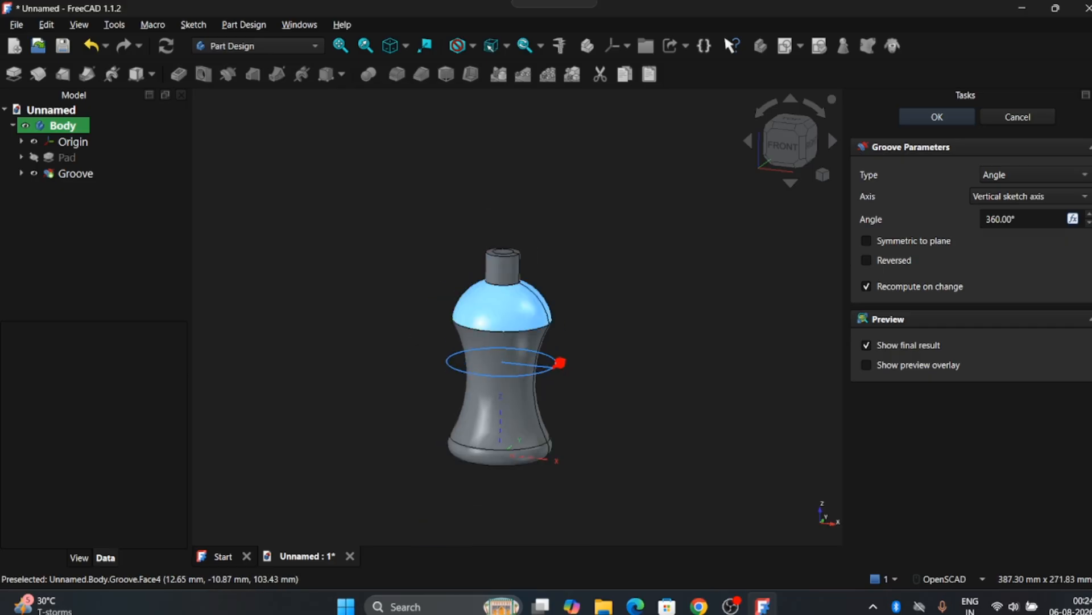
{"action": "left_click_drag", "start_coordinate": [505, 289], "coordinate": [505, 273]}
{"action": "scroll", "coordinate": [504, 273], "scroll_direction": "up", "scroll_amount": 2}
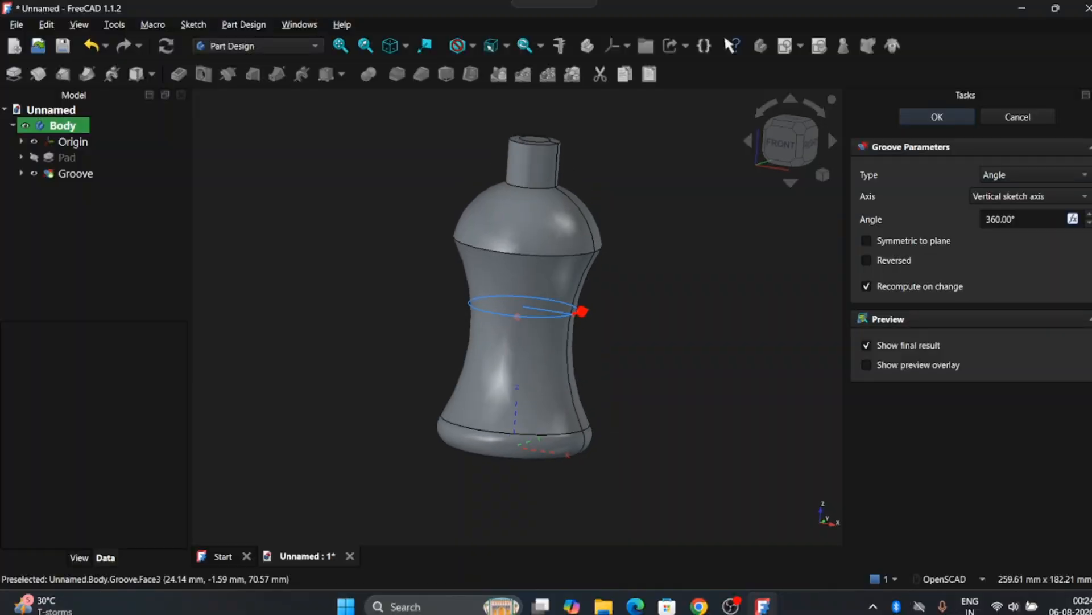
{"action": "left_click_drag", "start_coordinate": [518, 317], "coordinate": [496, 326]}
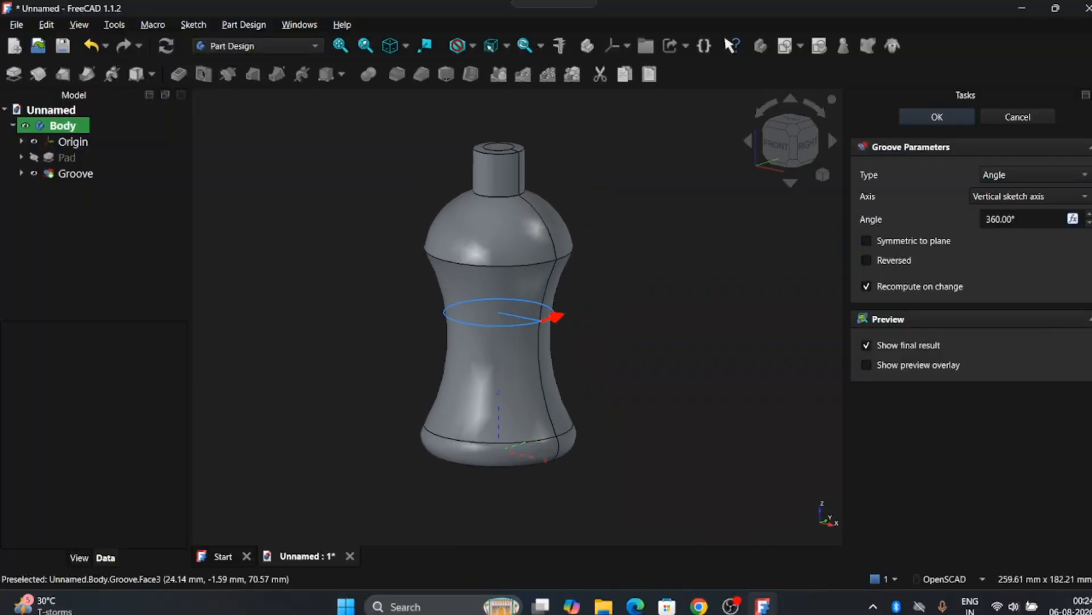
{"action": "left_click", "coordinate": [1017, 117]}
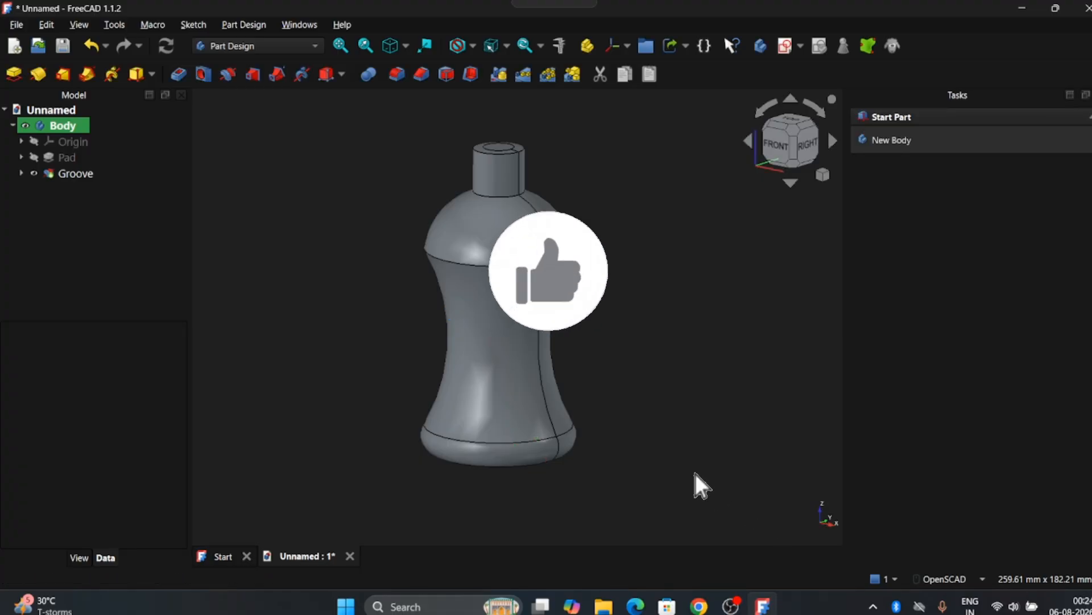